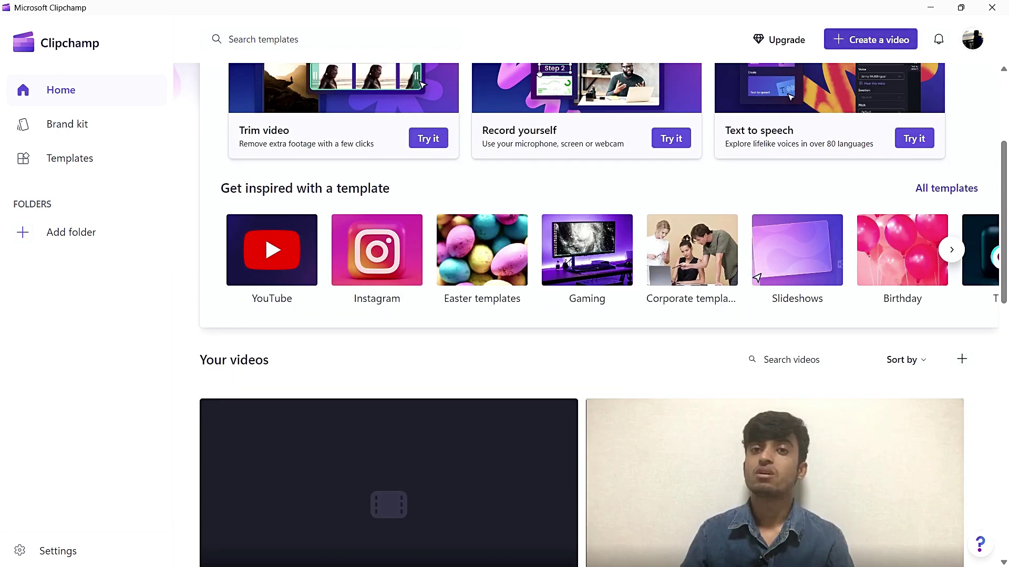
# Create a new video project and import the video "user and group in ubuntu in nepali".
pyautogui.scroll(4, 586, 316)
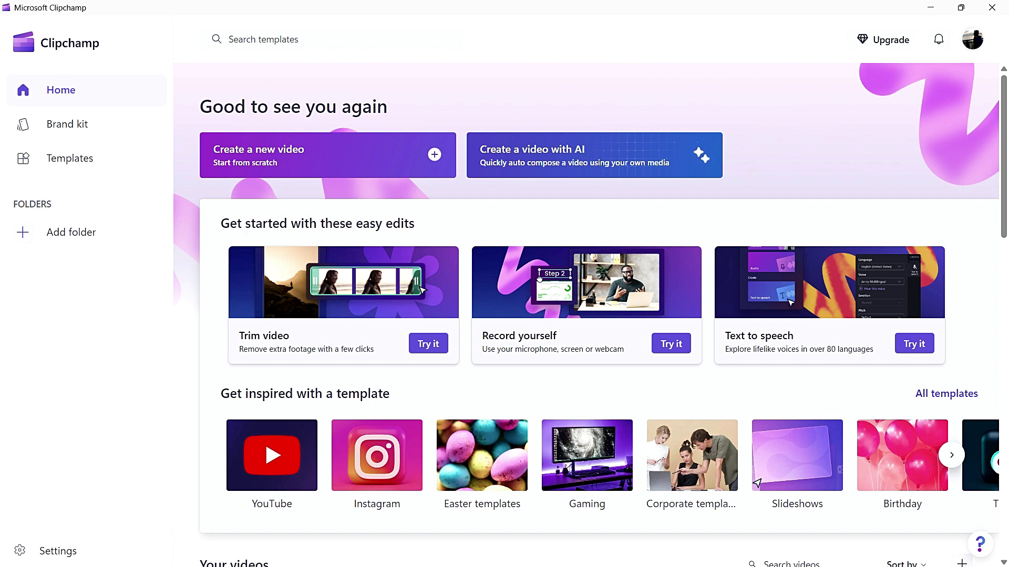
pyautogui.click(757, 482)
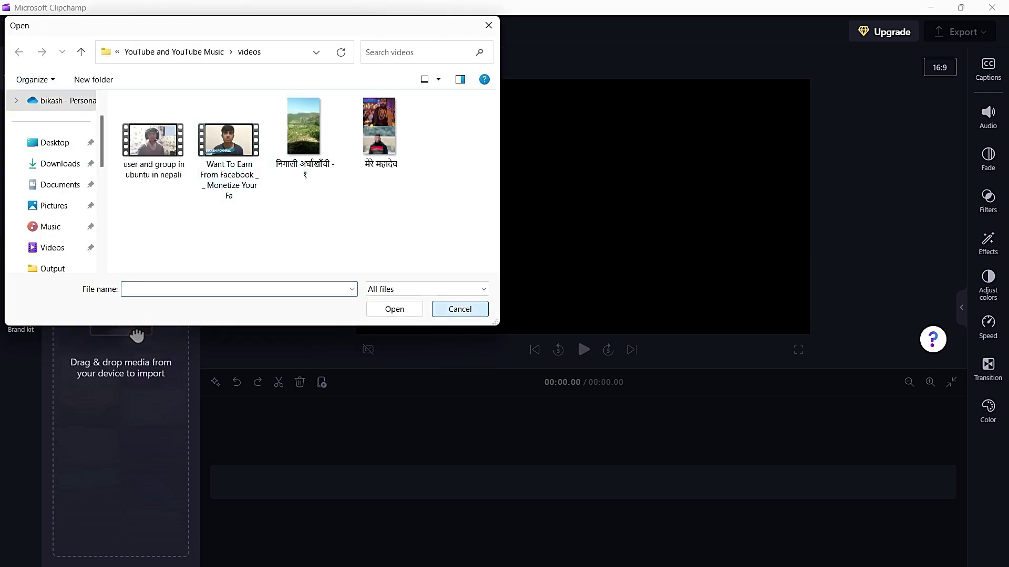
pyautogui.click(460, 309)
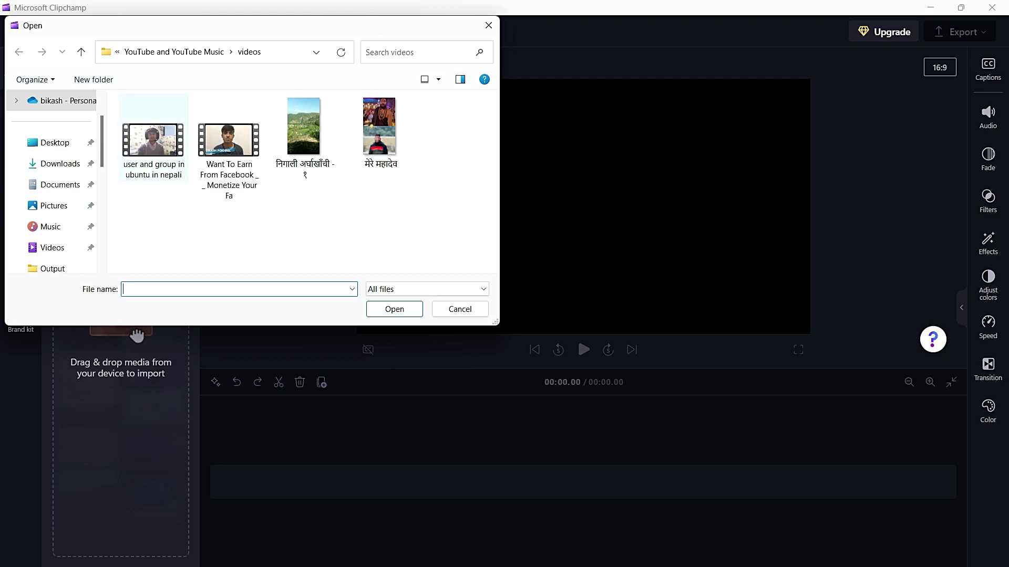
pyautogui.click(153, 140)
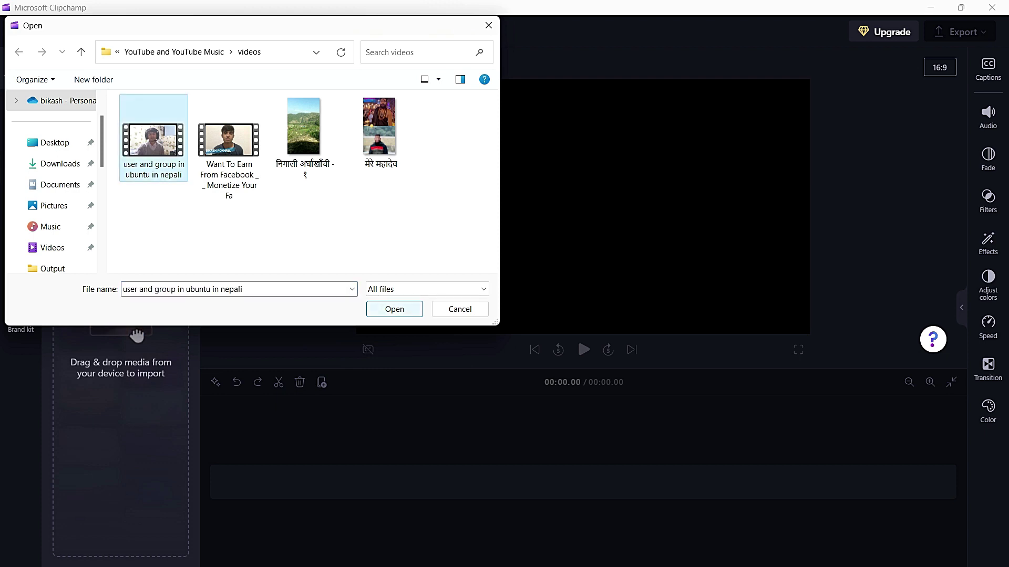
pyautogui.press('Return')
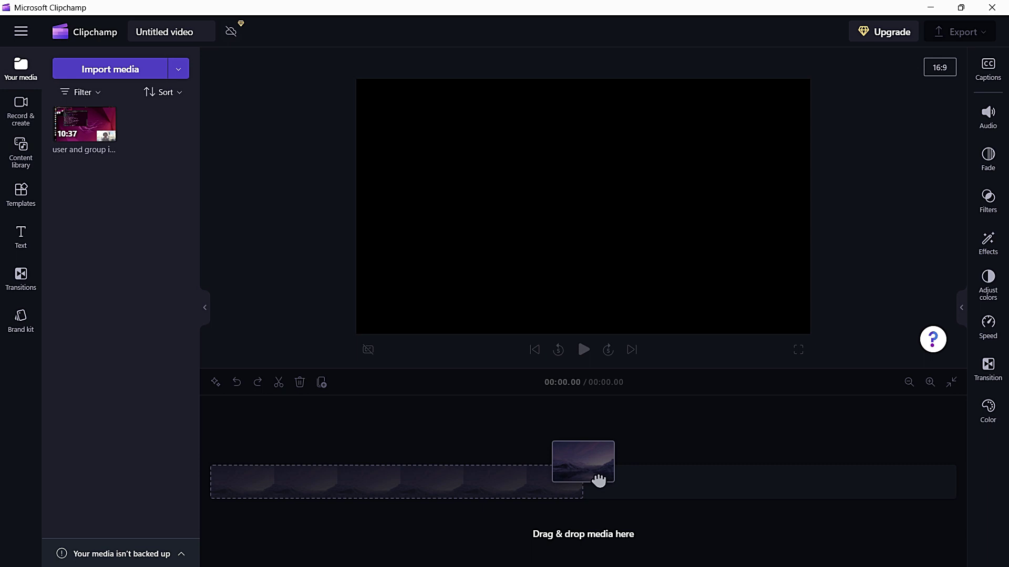
# Add the imported video to the timeline and return the playhead to the start.
pyautogui.moveTo(107, 133)
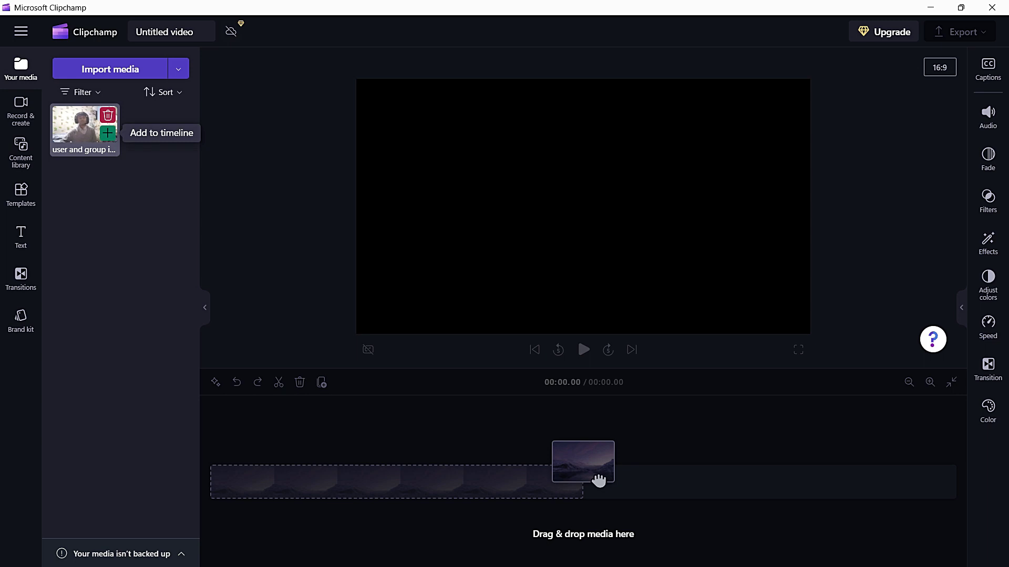
pyautogui.click(107, 133)
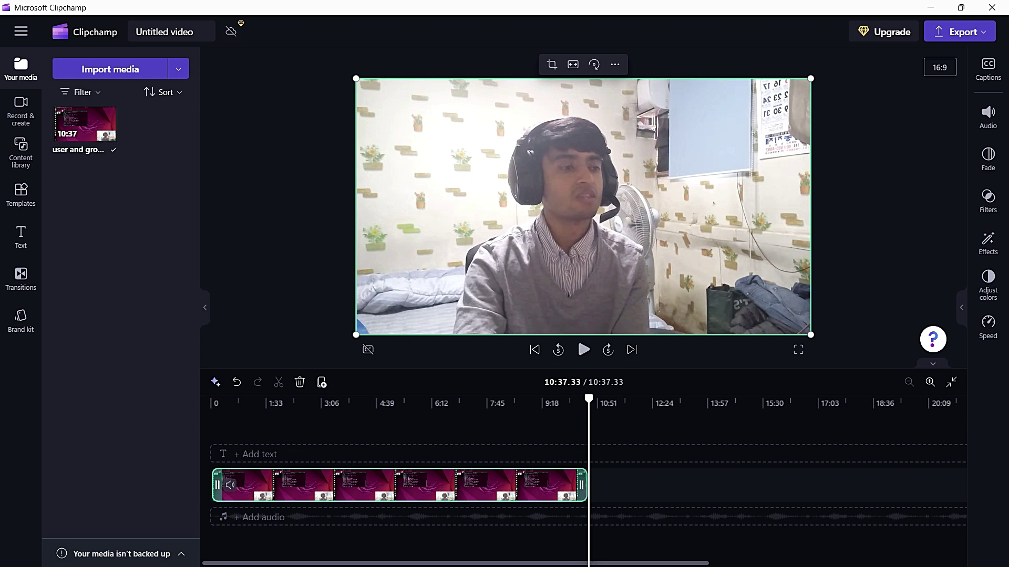
pyautogui.click(534, 349)
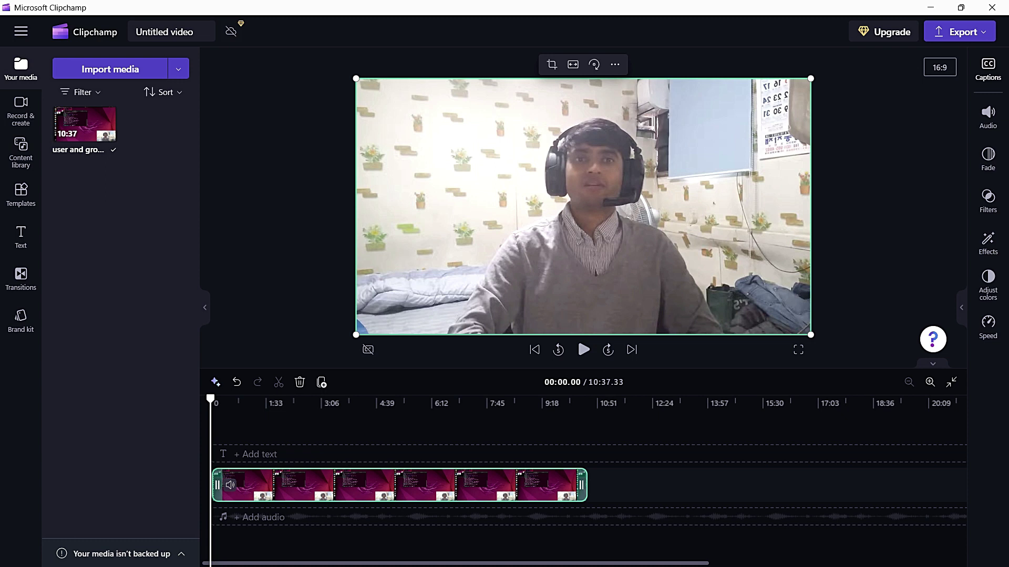
# Start turning on autocaptions and set the transcription language to Nepali (Nepal).
pyautogui.click(987, 68)
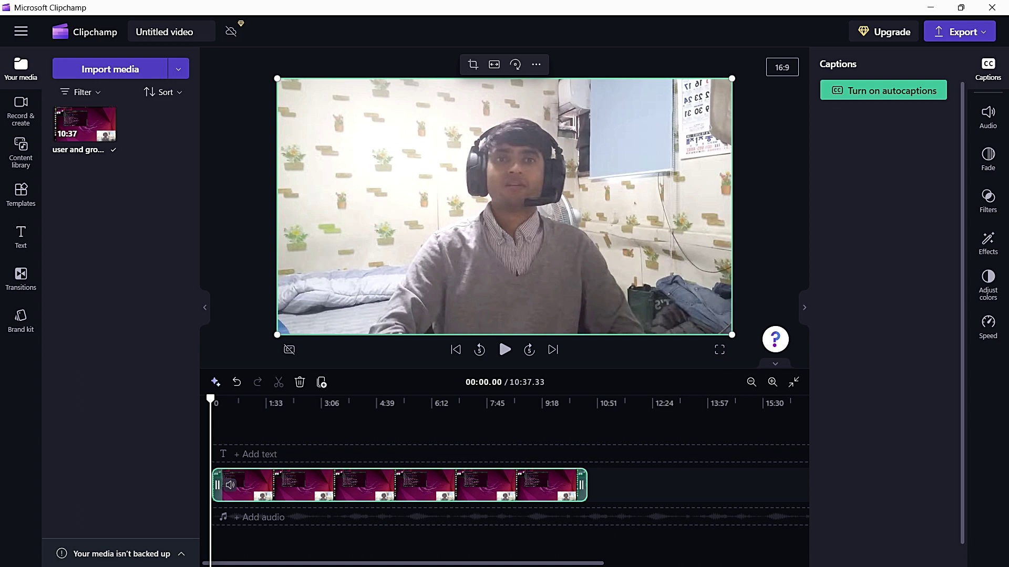
pyautogui.click(884, 90)
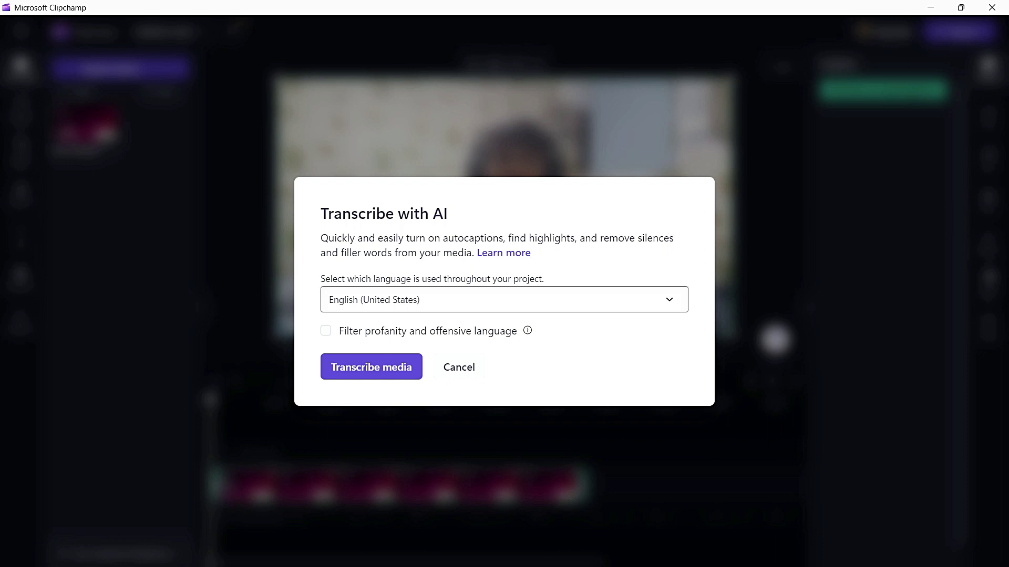
pyautogui.press('Return')
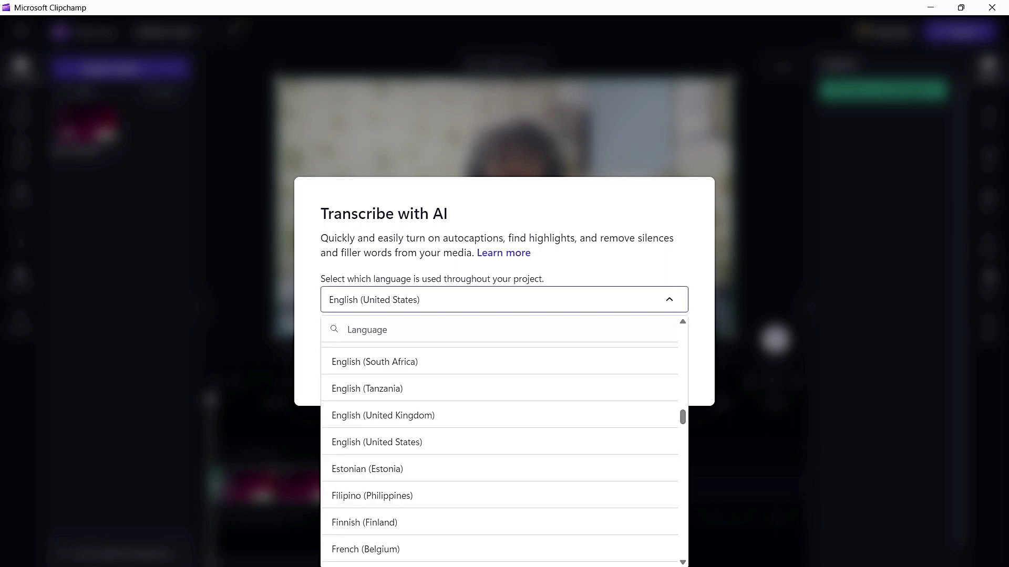
pyautogui.write('nepal')
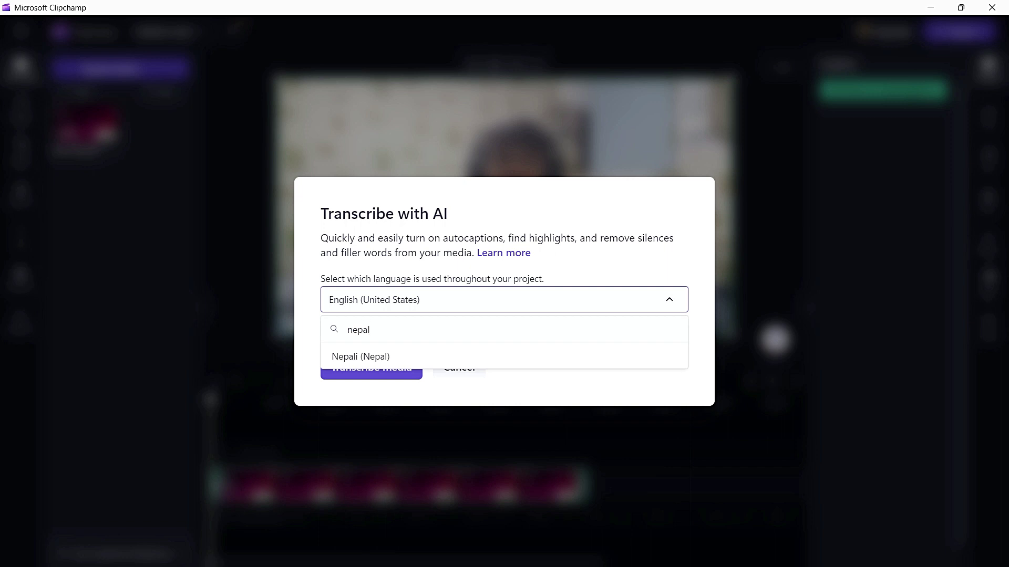
pyautogui.press('Return')
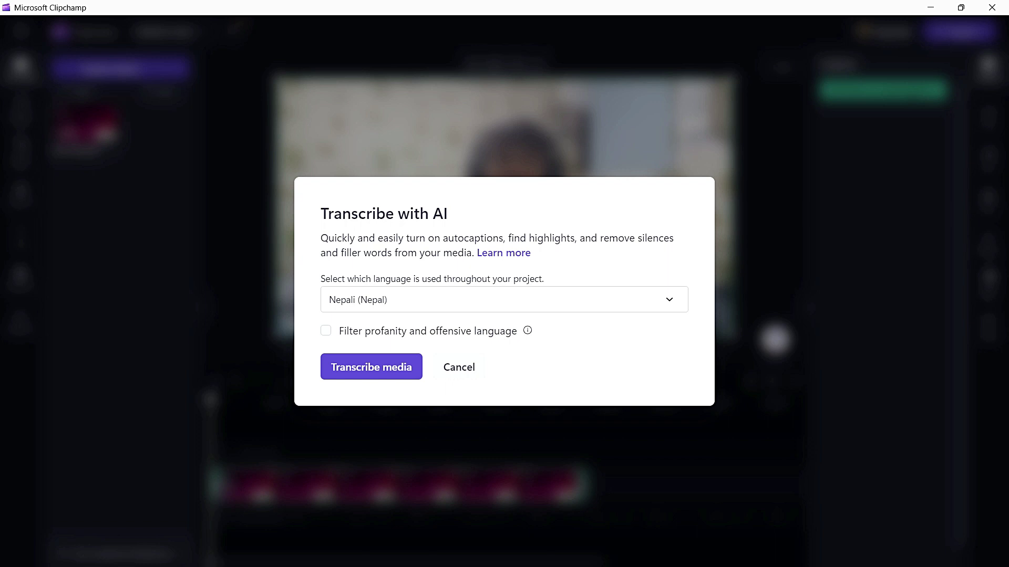
# Enable the filter for profanity and offensive language and transcribe the media.
pyautogui.press('Tab')
pyautogui.press('Tab')
pyautogui.press('Tab')
pyautogui.press('space')
pyautogui.press('Tab')
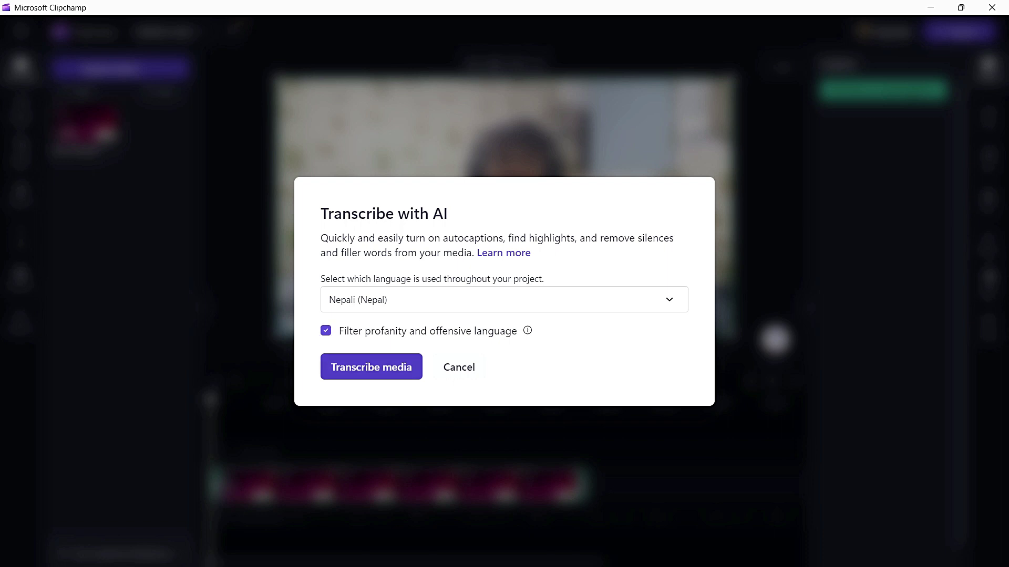
pyautogui.press('Return')
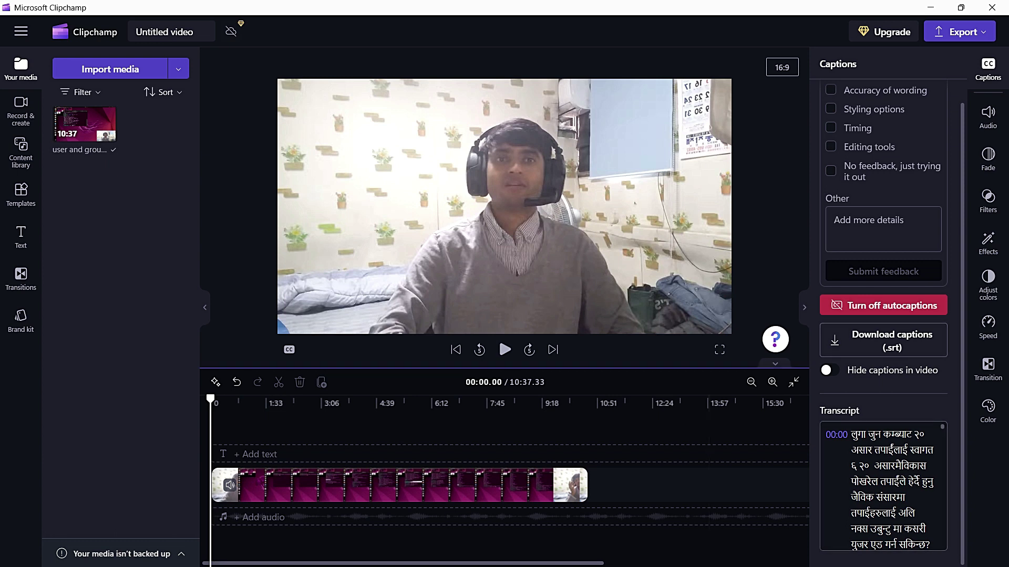
# Play the beginning of the video to check the captions and view the export quality options.
pyautogui.press('space')
pyautogui.click(504, 205)
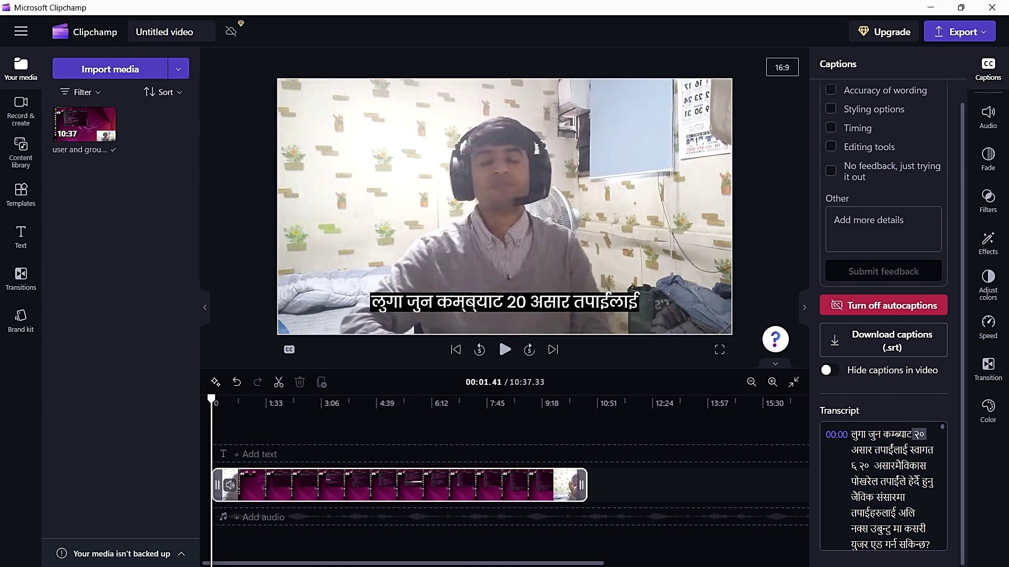
pyautogui.click(959, 31)
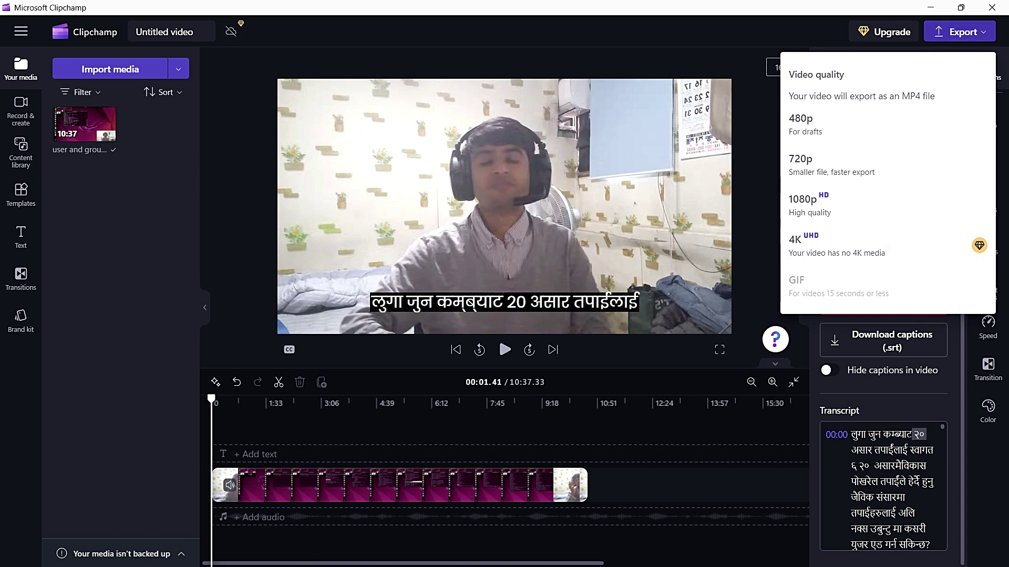
pyautogui.press('Escape')
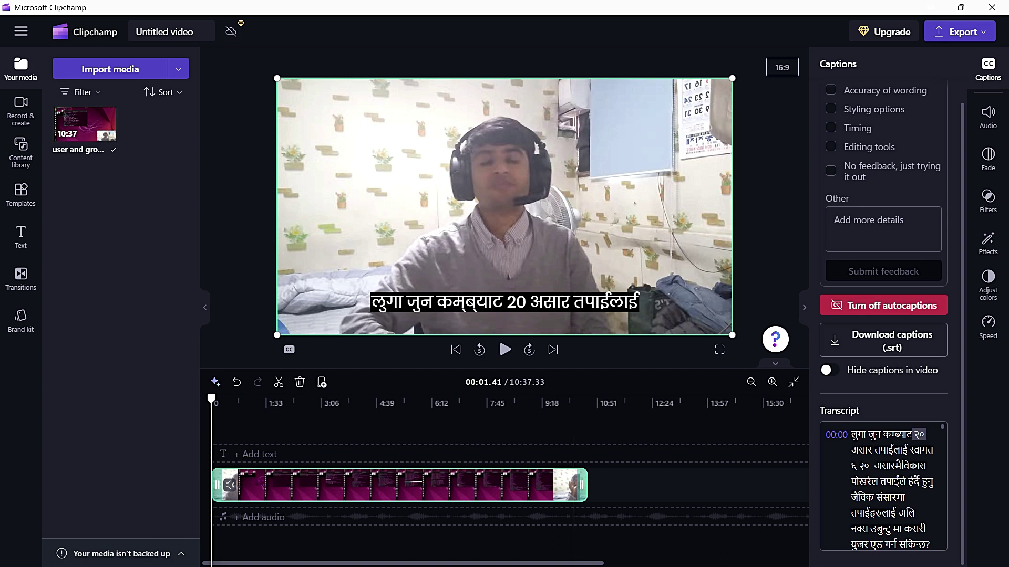
# Download the captions as an .srt file and switch to YouTube Studio in Chrome.
pyautogui.click(988, 117)
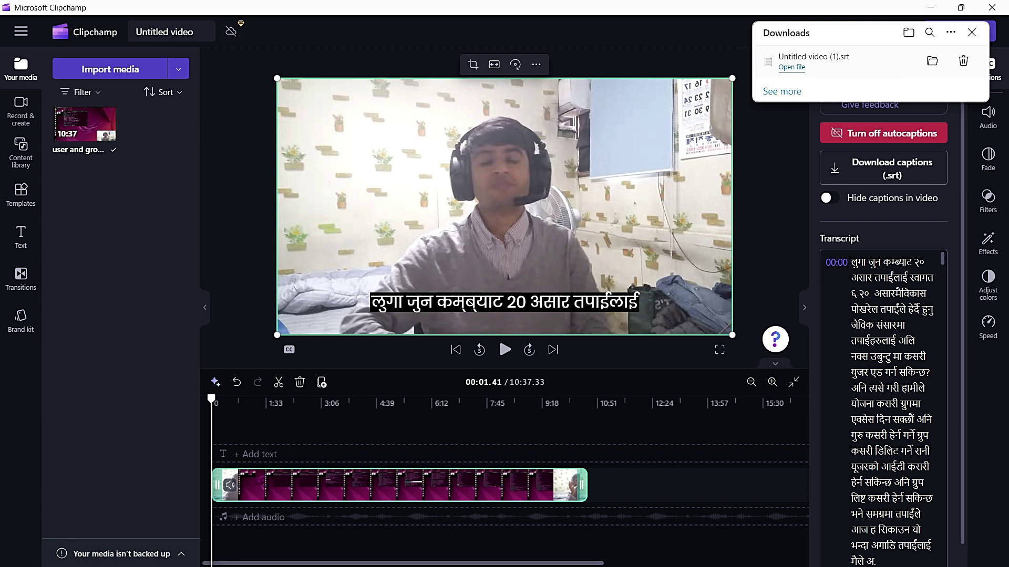
pyautogui.click(930, 7)
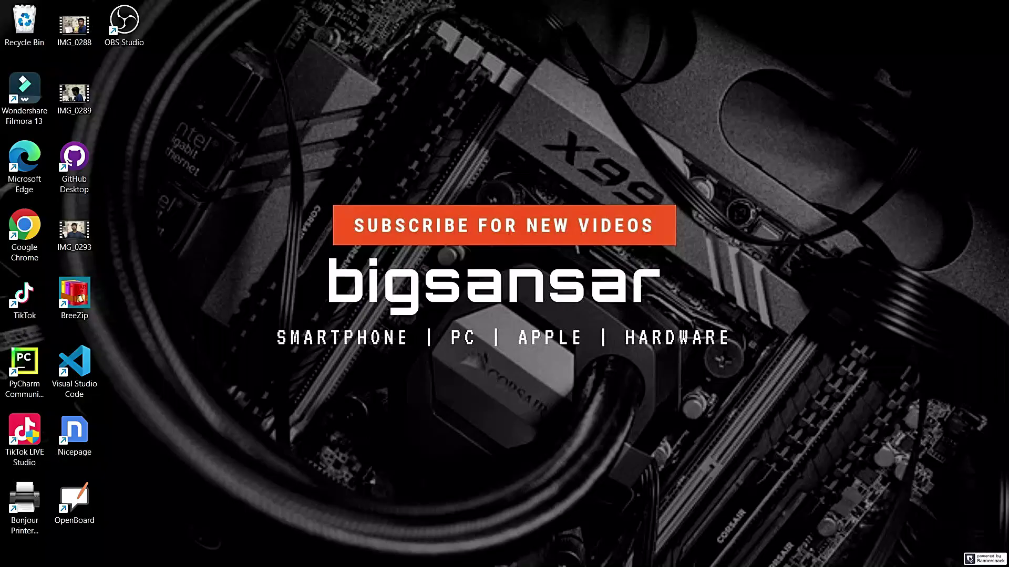
pyautogui.moveTo(620, 565)
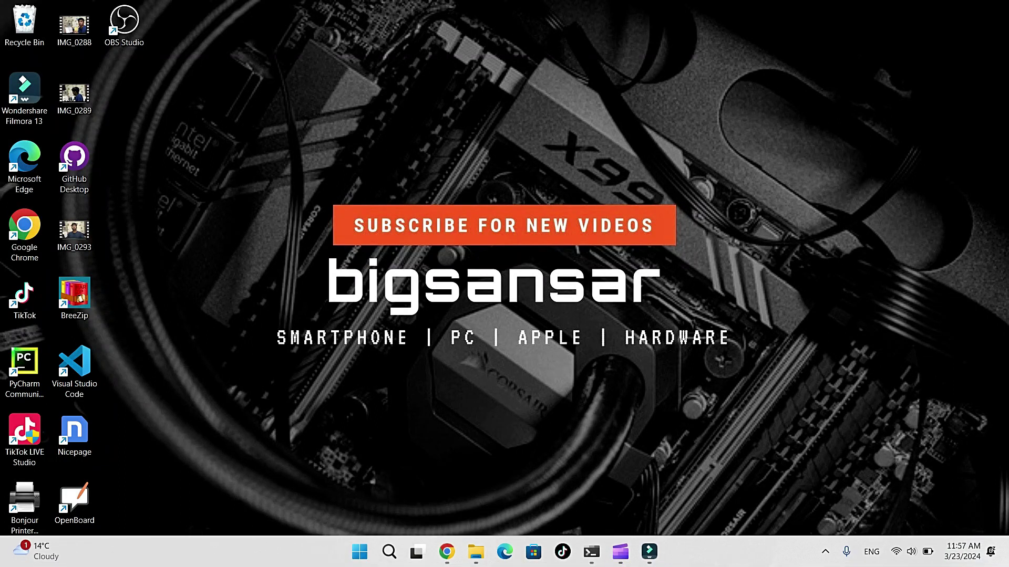
pyautogui.click(446, 551)
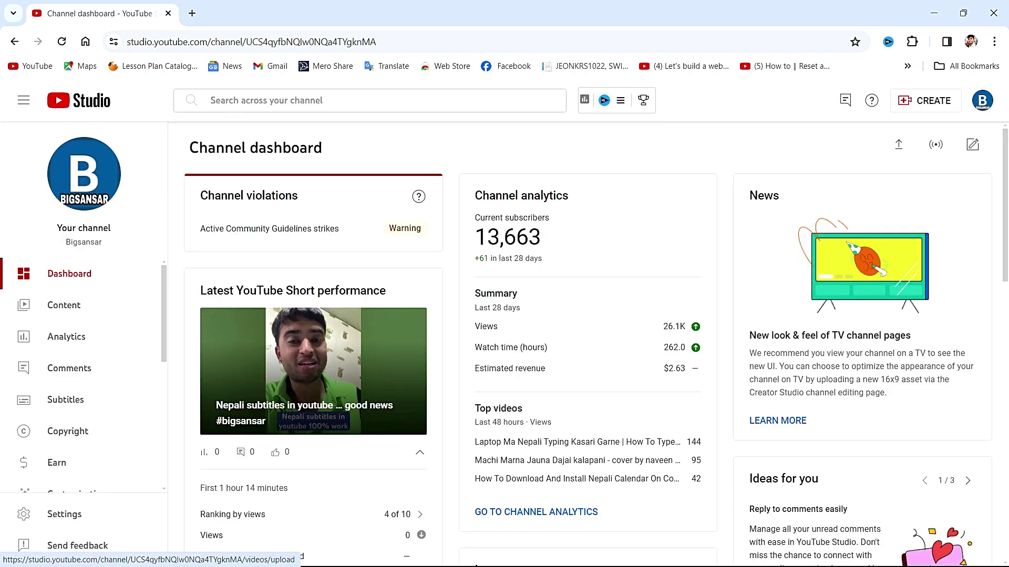
# Open the subtitles page of the channel video "user and group in ubuntu in nepali".
pyautogui.click(63, 305)
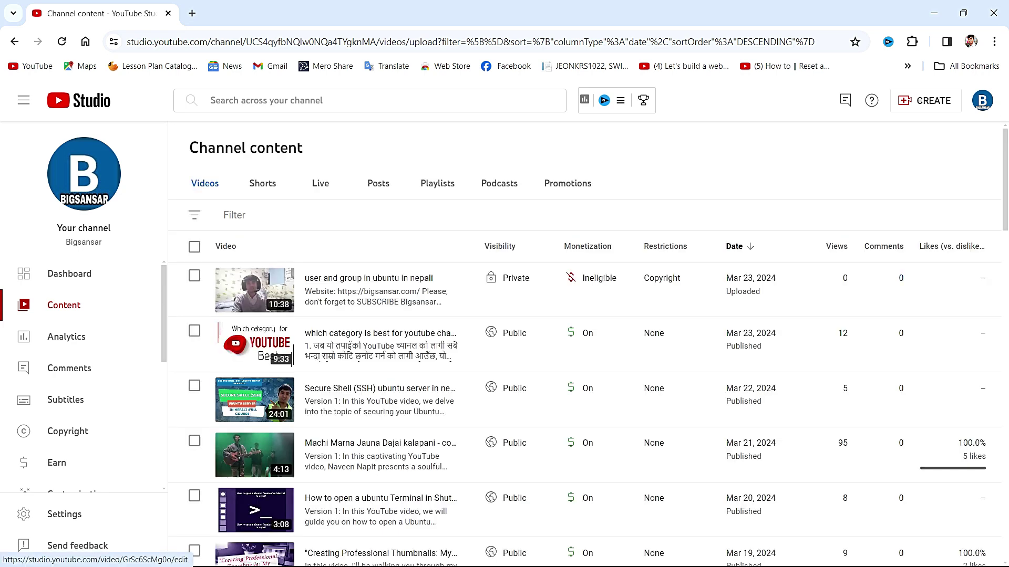
pyautogui.click(926, 101)
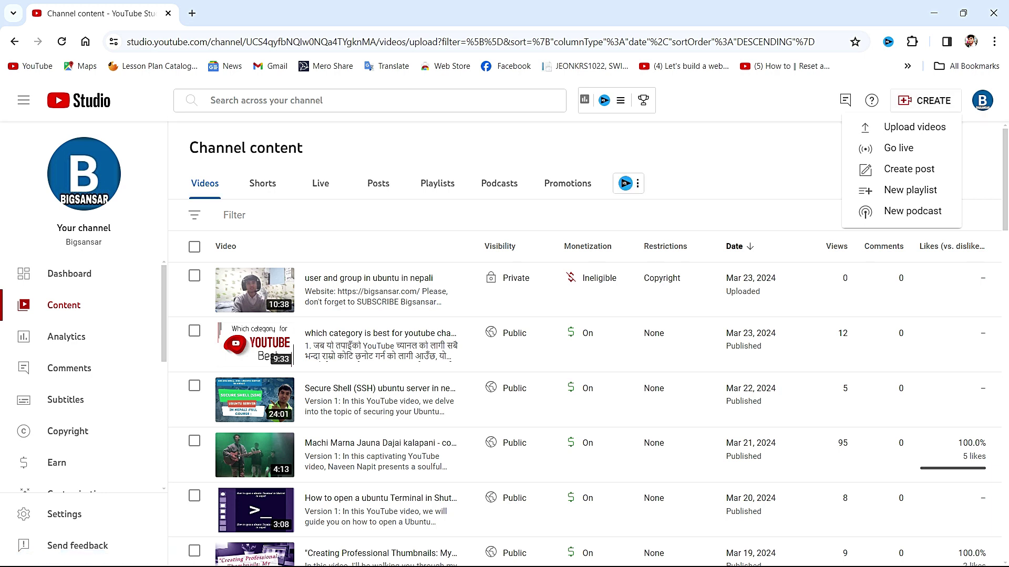
pyautogui.press('Escape')
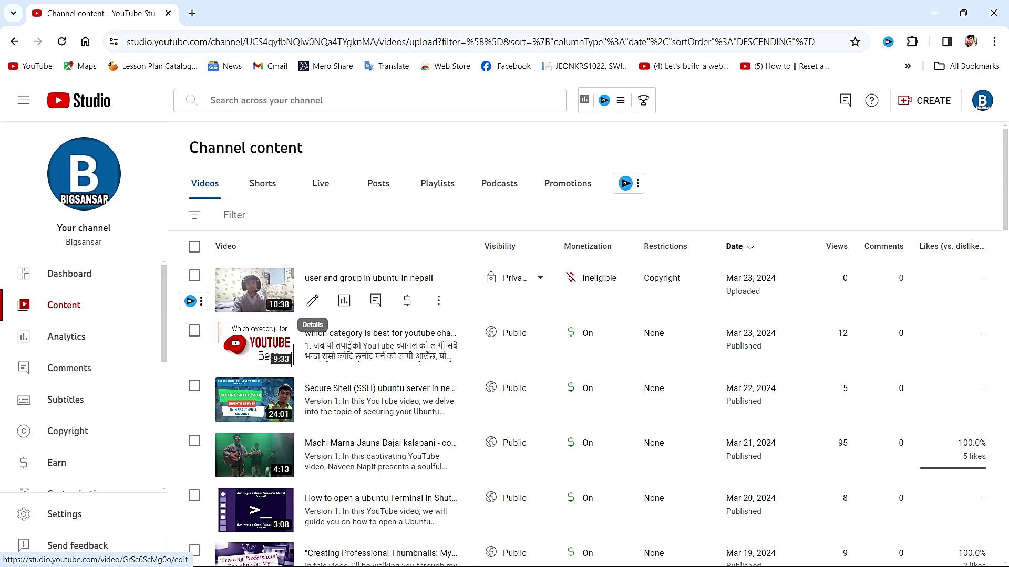
pyautogui.click(313, 301)
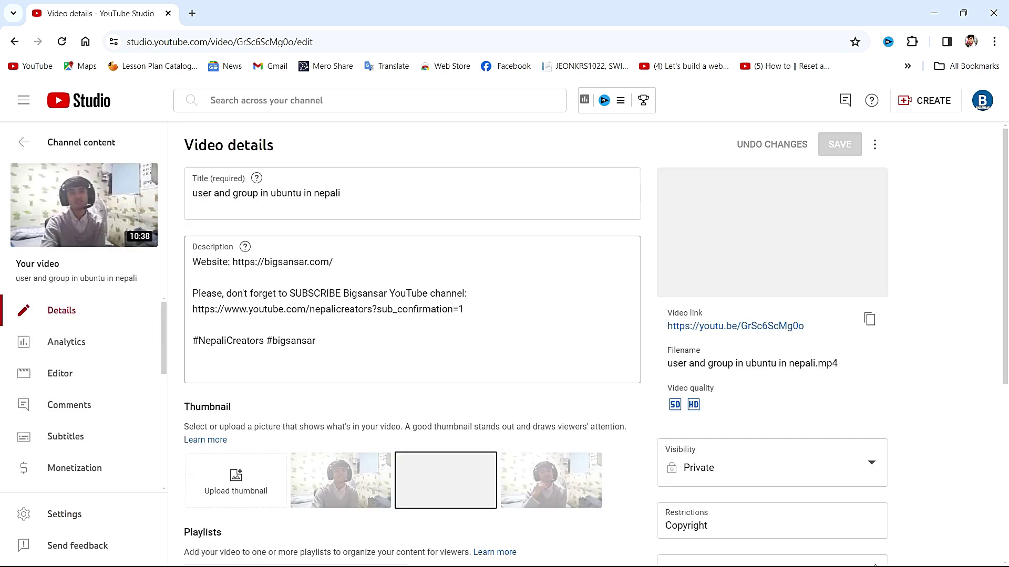
pyautogui.scroll(-3, 69, 368)
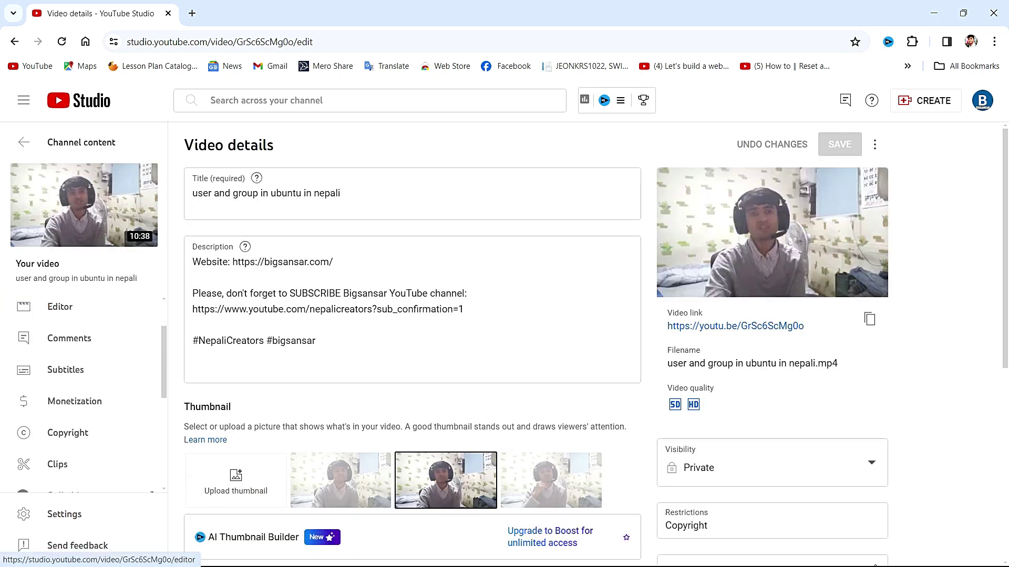
pyautogui.scroll(2, 69, 368)
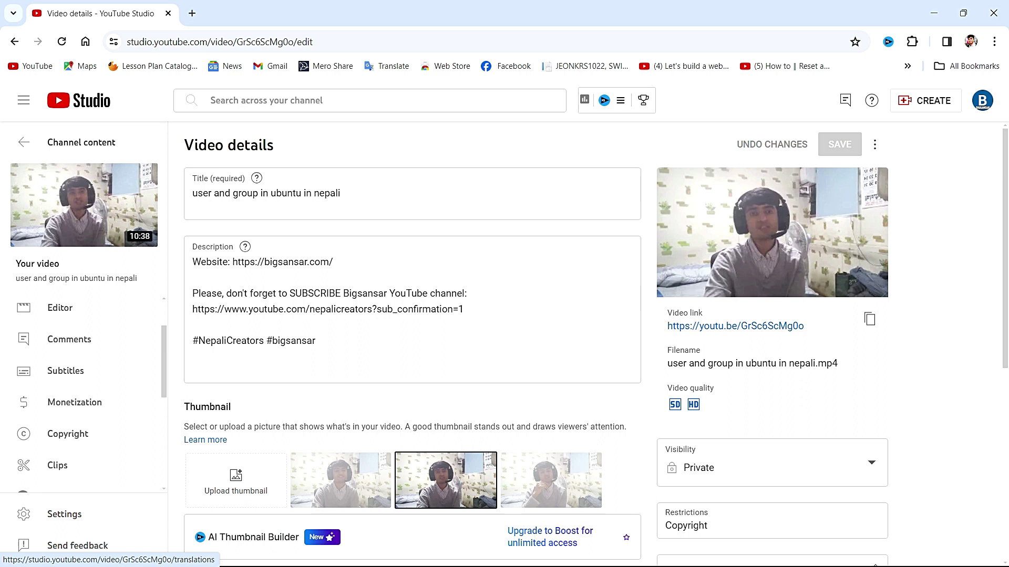
pyautogui.click(66, 371)
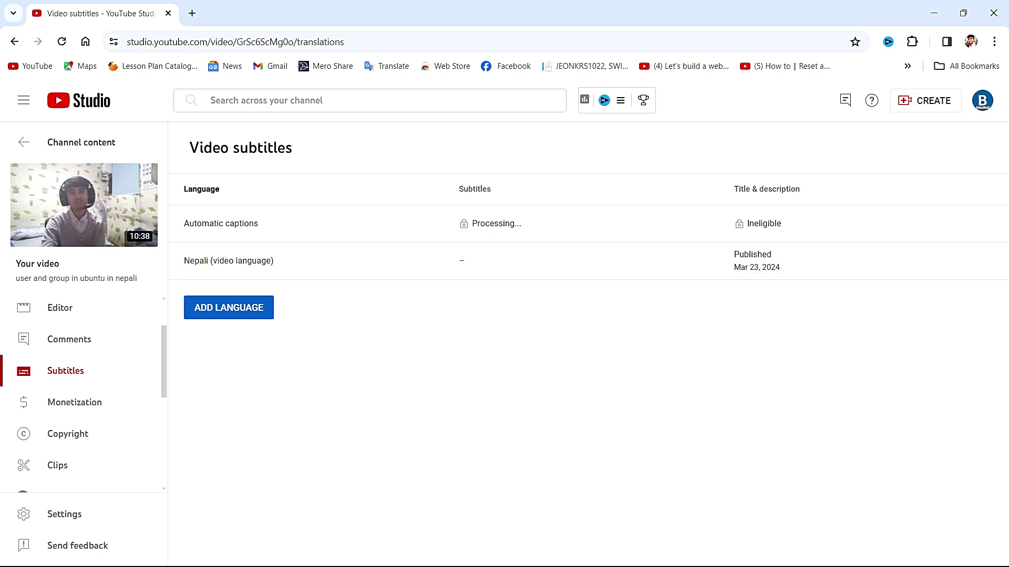
# Delete the video's English automatic captions, leaving the Nepali video language entry in place.
pyautogui.moveTo(184, 260); pyautogui.dragTo(273, 261)
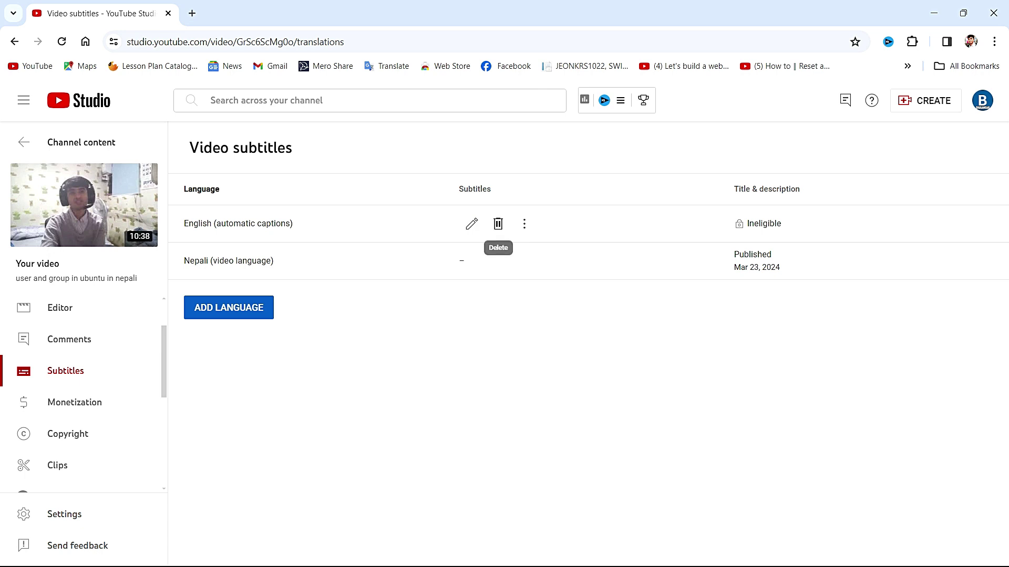
pyautogui.click(498, 224)
pyautogui.click(614, 359)
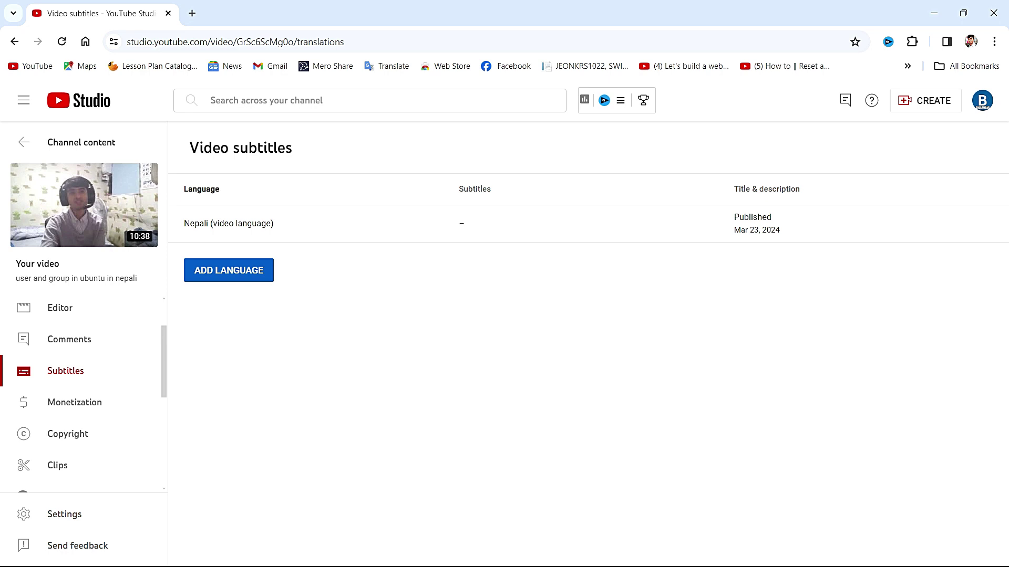
# Upload the caption file "Untitled video (1)" from Downloads, with timing, as the Nepali subtitles.
pyautogui.click(471, 224)
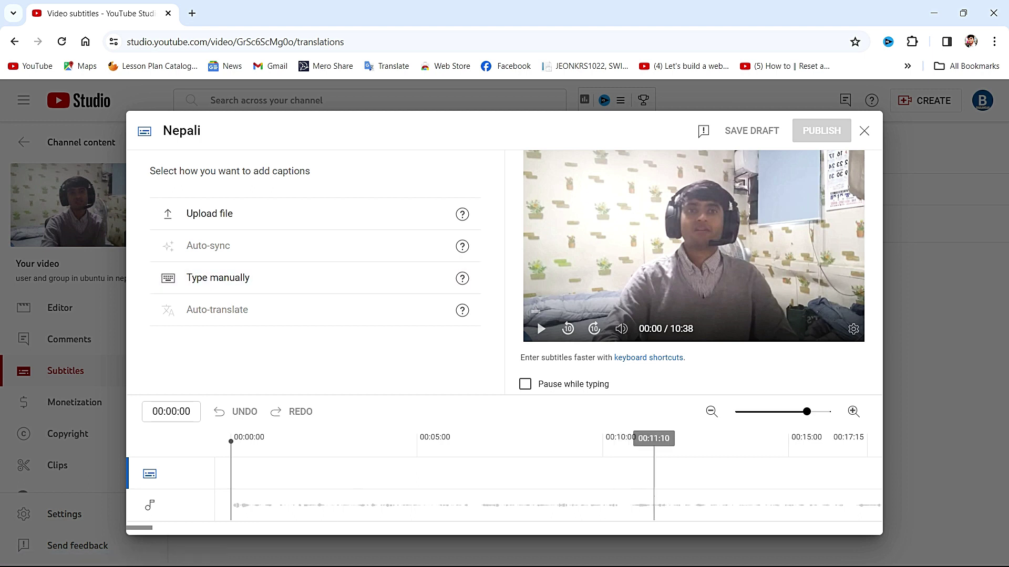
pyautogui.click(209, 213)
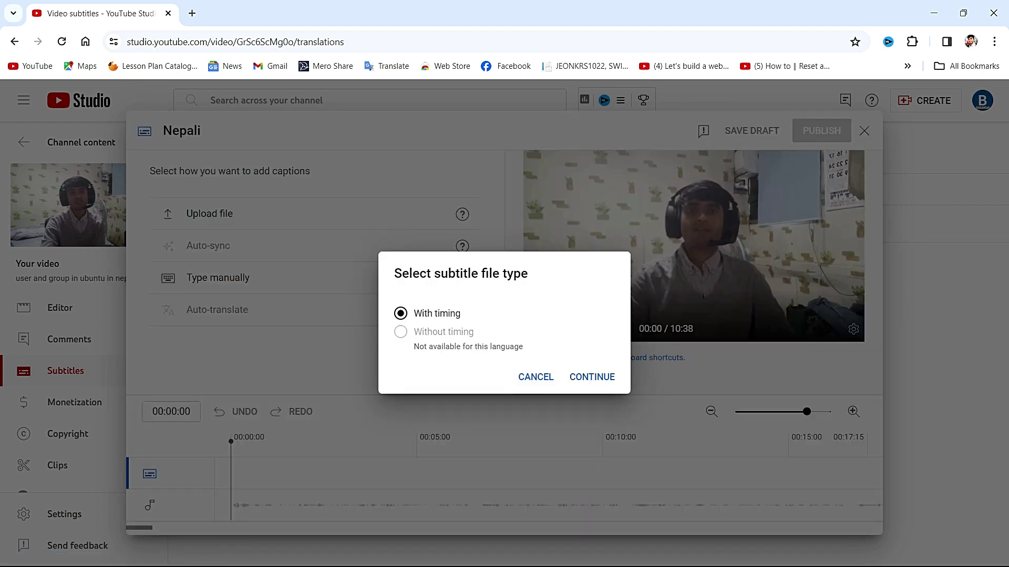
pyautogui.click(592, 377)
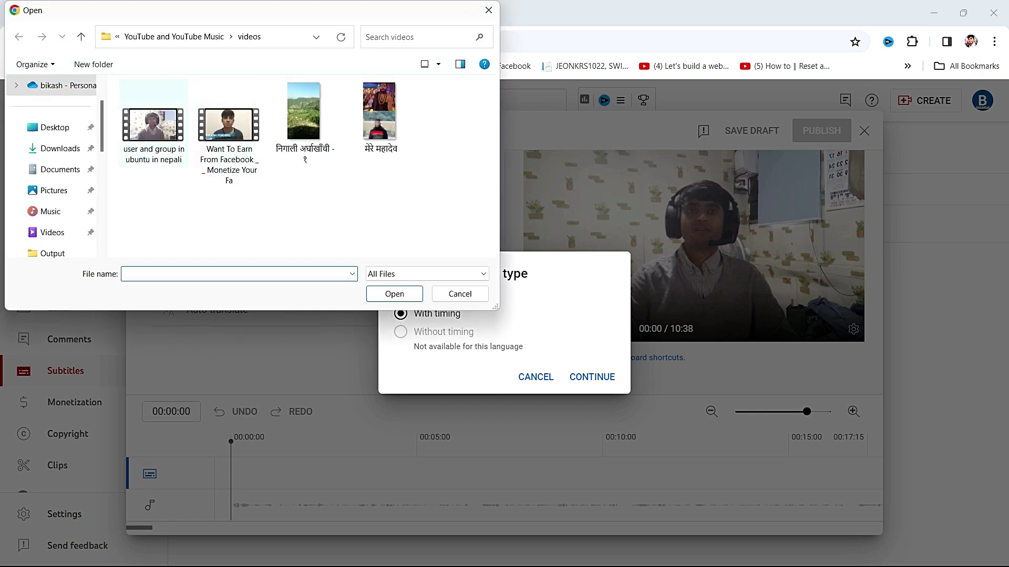
pyautogui.click(59, 148)
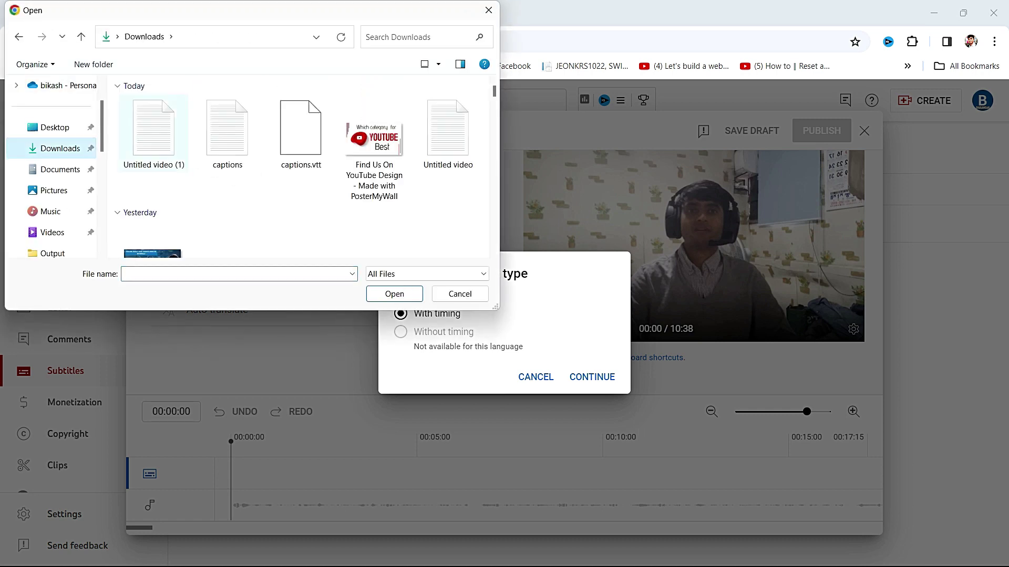
pyautogui.click(153, 131)
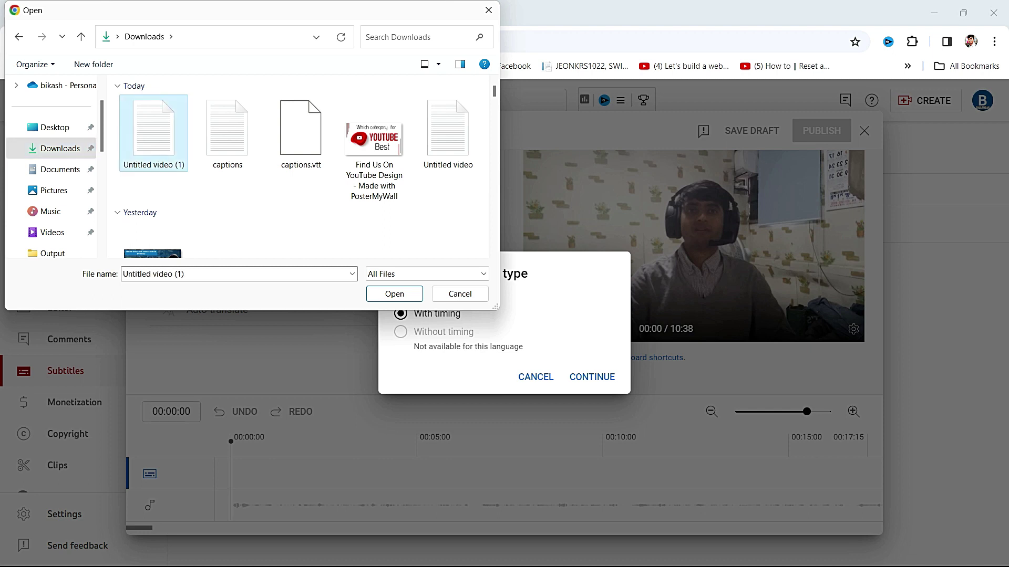
pyautogui.press('Return')
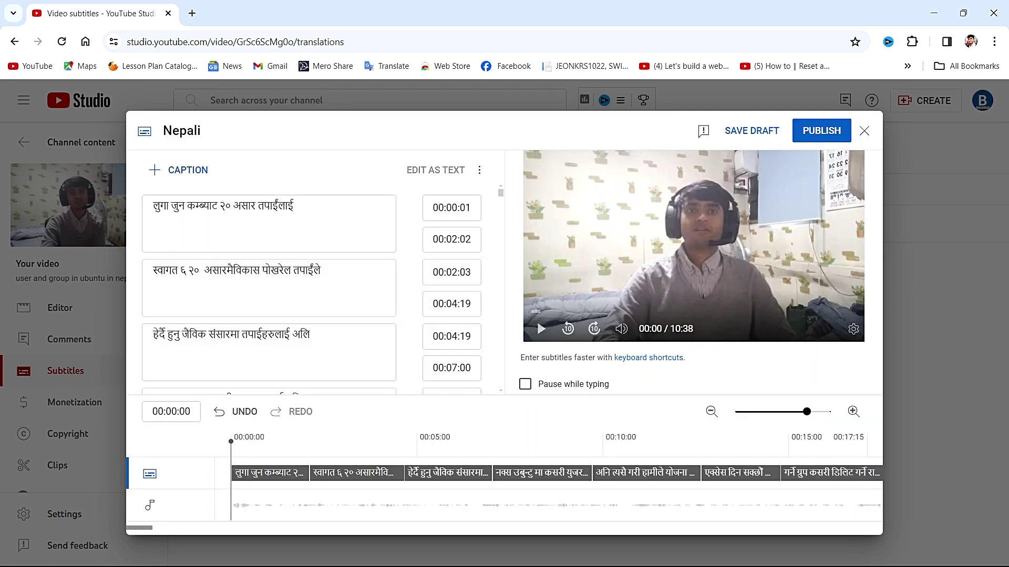
# Play the opening of the video to check the first Nepali captions against the speech, and publish the Nepali subtitles.
pyautogui.click(537, 319)
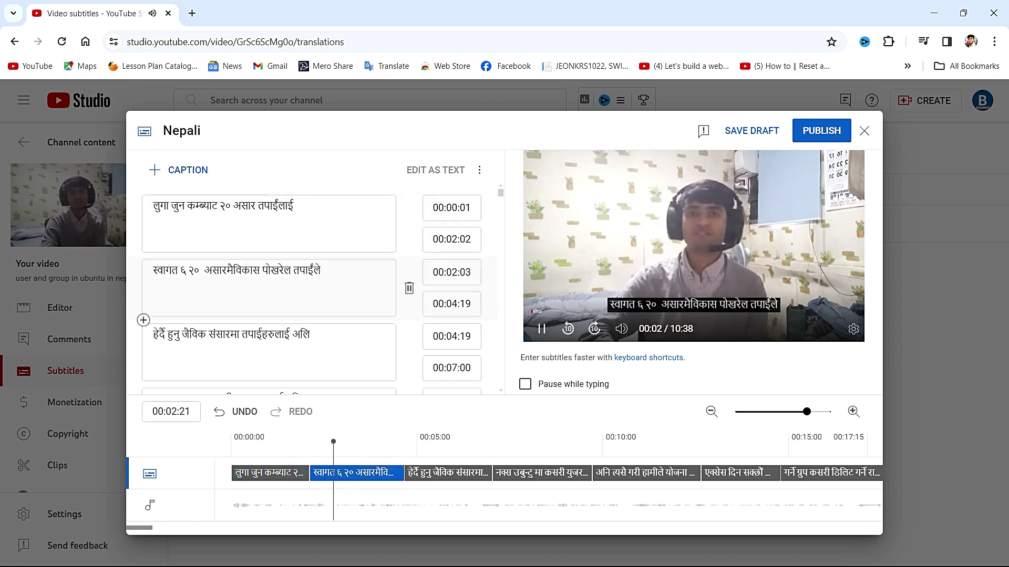
pyautogui.press('space')
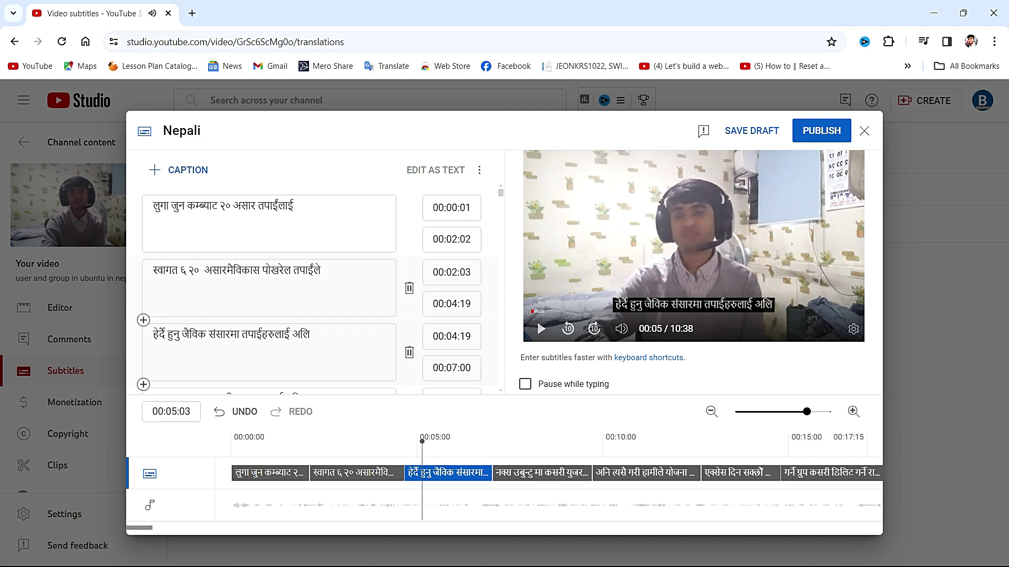
pyautogui.click(293, 206)
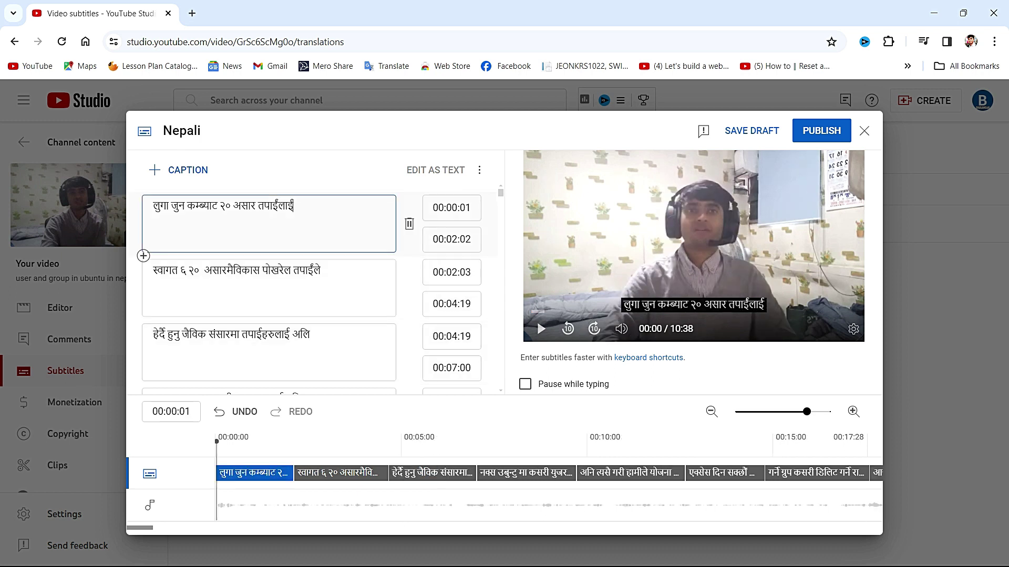
pyautogui.press('Escape')
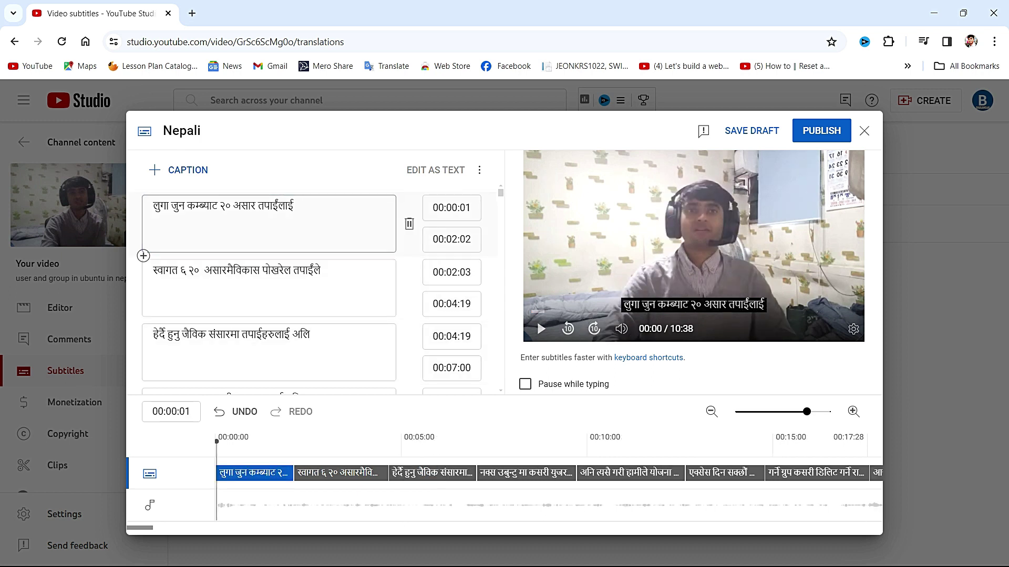
pyautogui.click(224, 206)
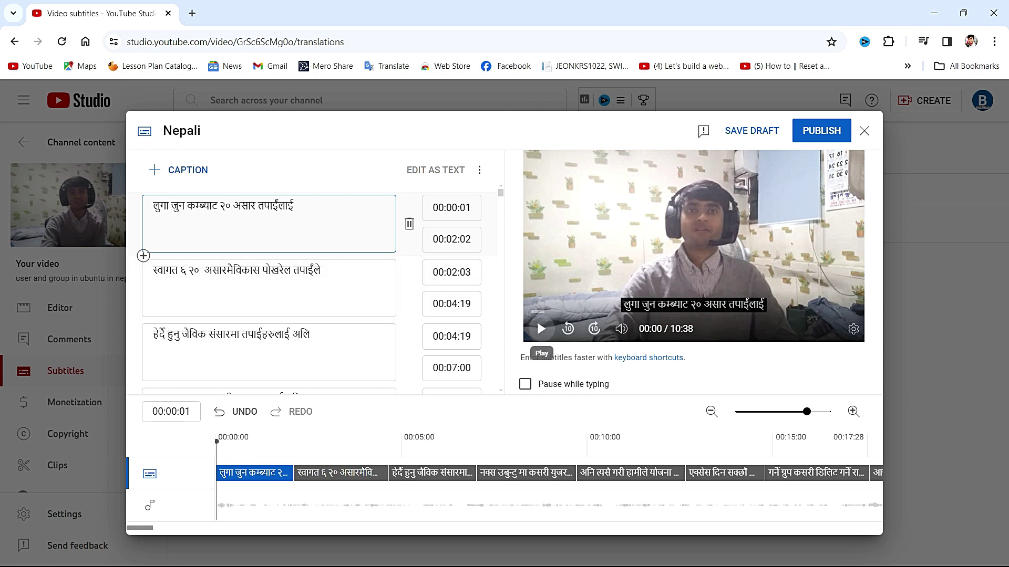
pyautogui.click(540, 326)
pyautogui.hotkey('shift', 'space')
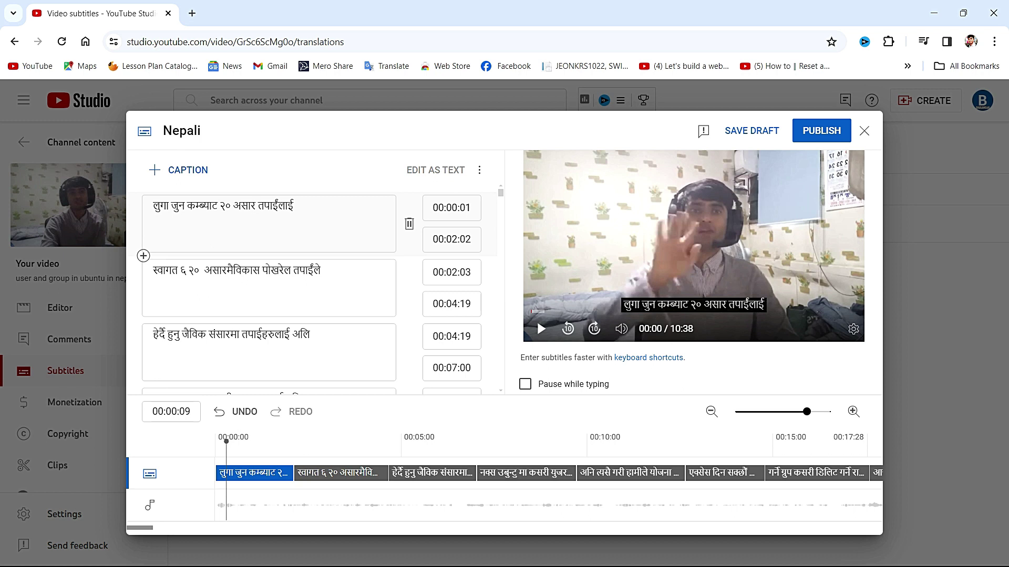
pyautogui.click(212, 206)
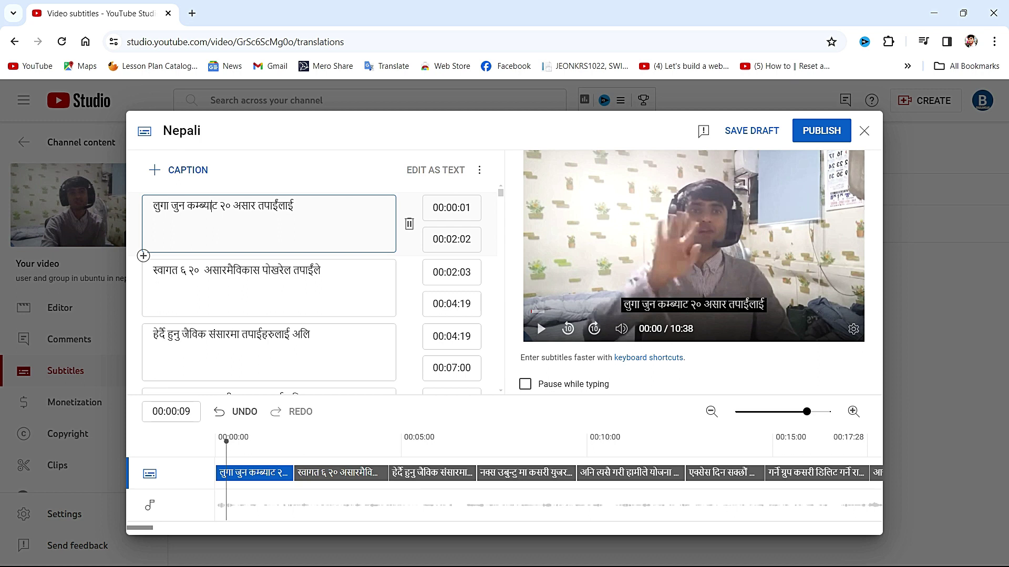
pyautogui.click(540, 329)
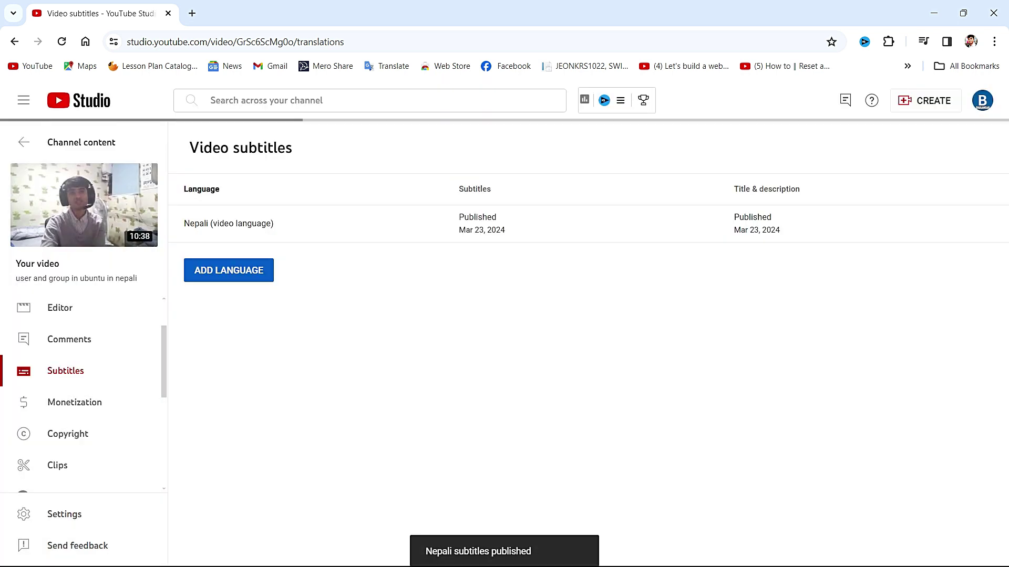
# Add English (United States) as a subtitle language for the video.
pyautogui.moveTo(747, 224)
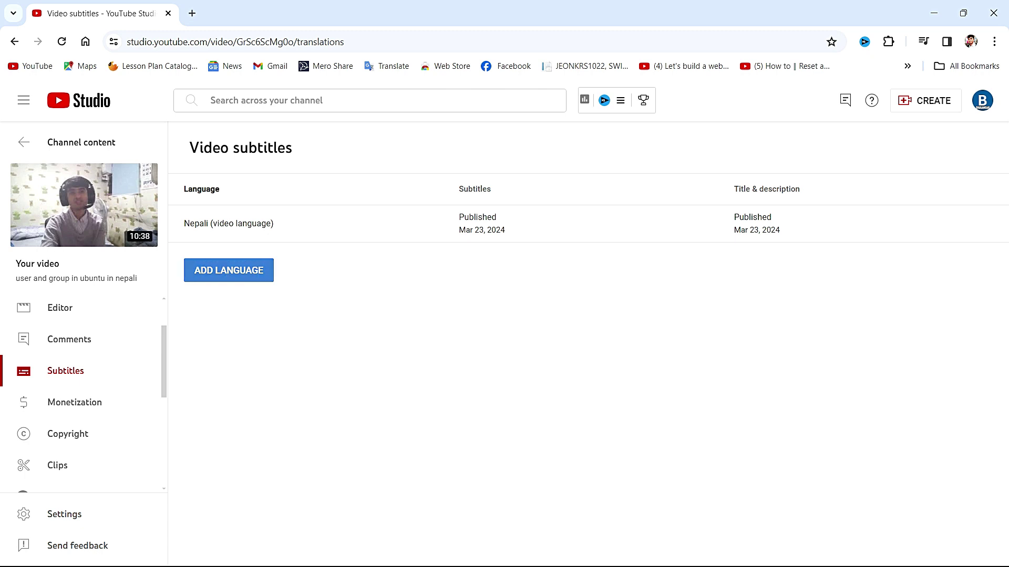
pyautogui.click(228, 273)
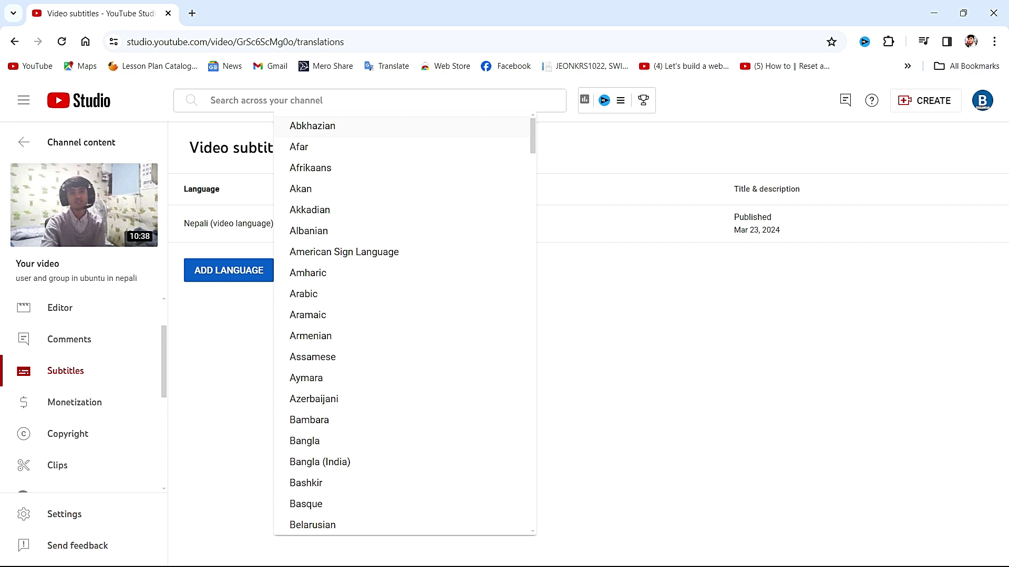
pyautogui.scroll(-9, 405, 326)
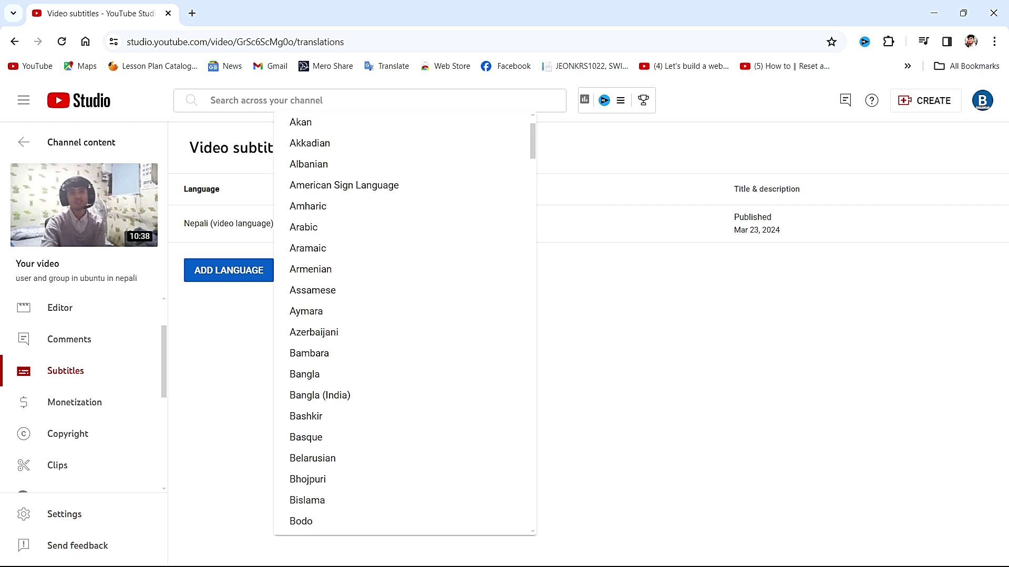
pyautogui.scroll(-2, 405, 326)
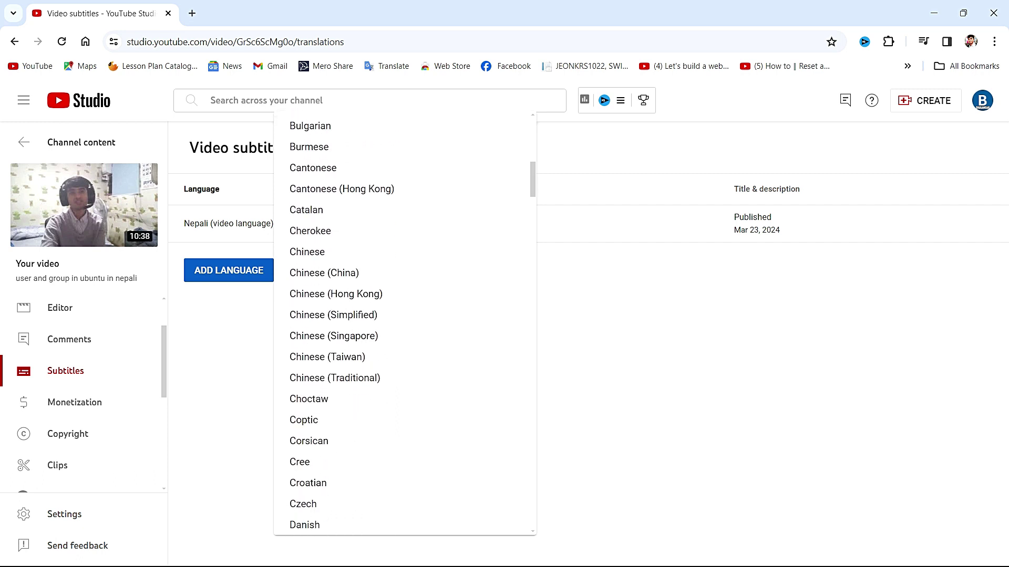
pyautogui.scroll(-5, 404, 326)
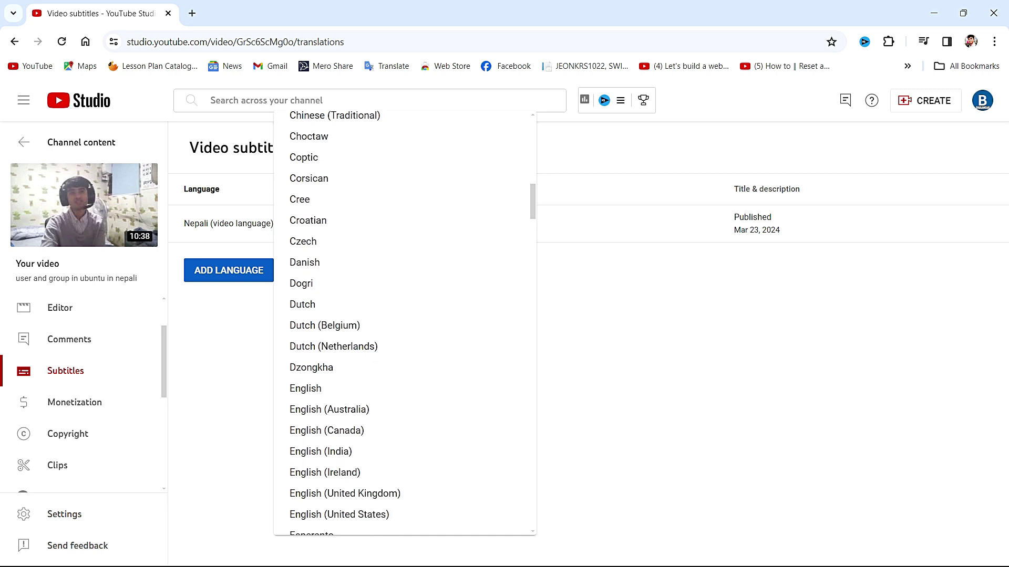
pyautogui.click(339, 514)
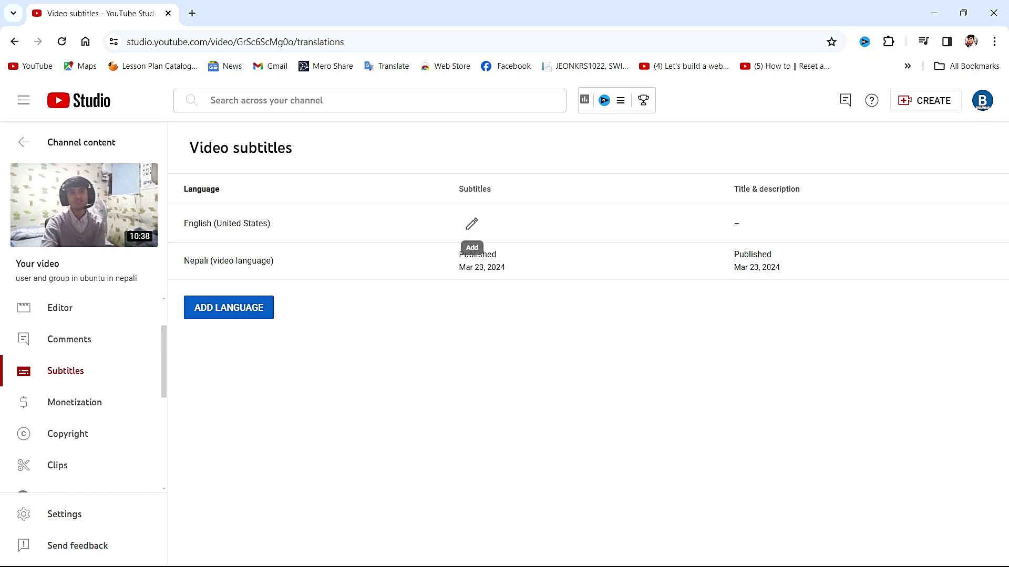
# Auto-translate the captions into English (United States), review the first lines and publish the subtitles.
pyautogui.click(471, 224)
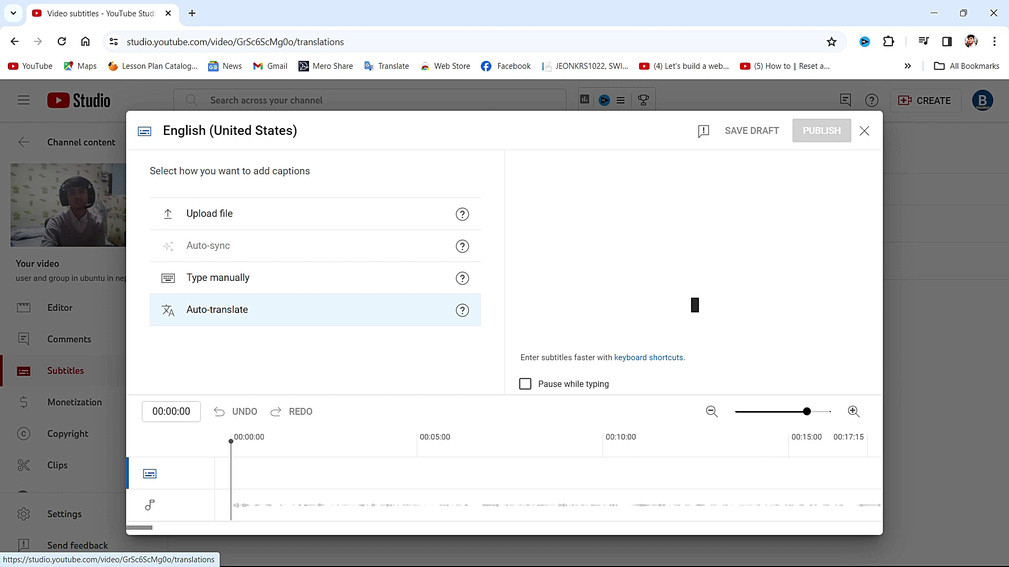
pyautogui.click(217, 310)
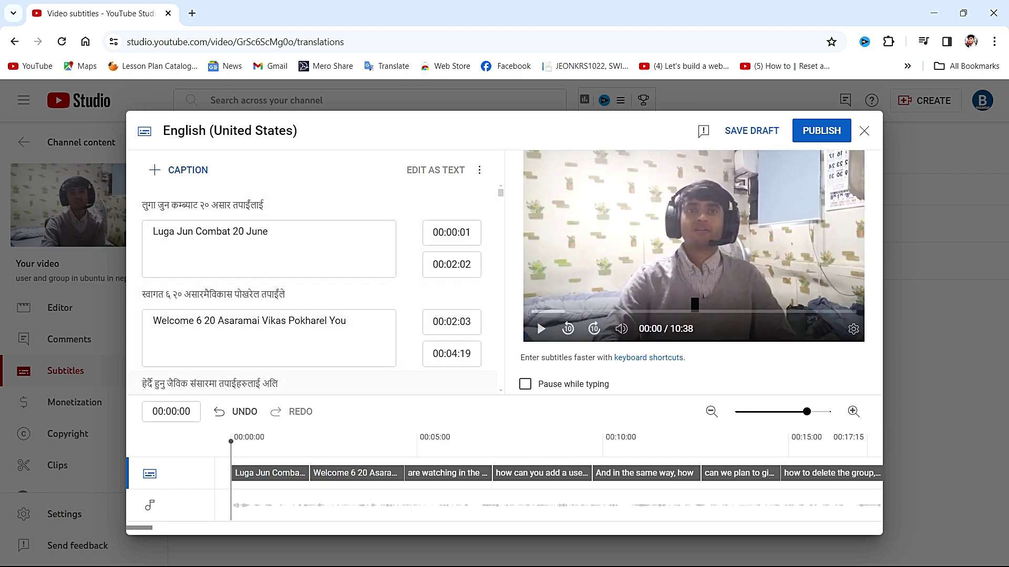
pyautogui.scroll(-2, 315, 315)
pyautogui.scroll(-2, 315, 315)
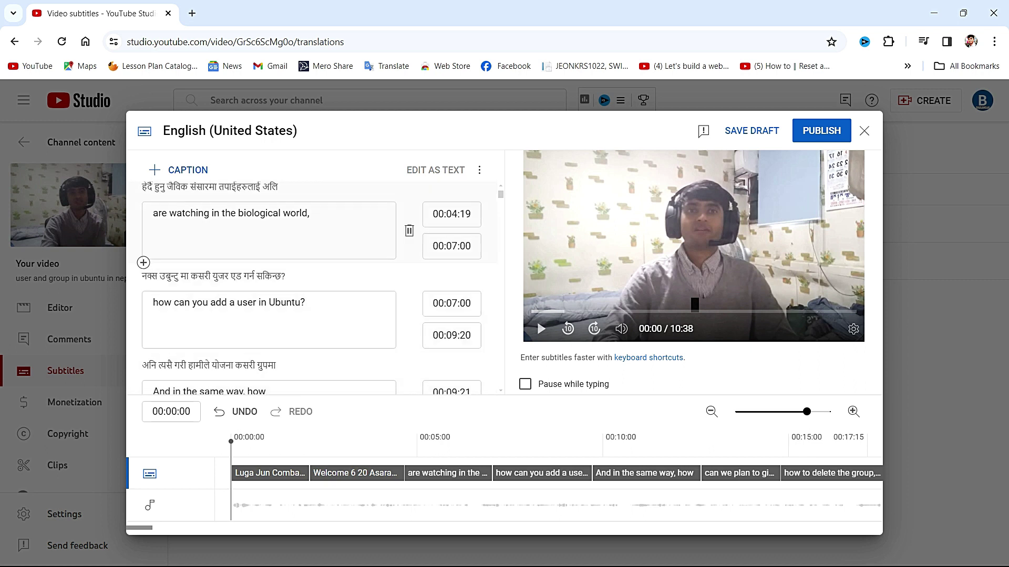
pyautogui.click(821, 131)
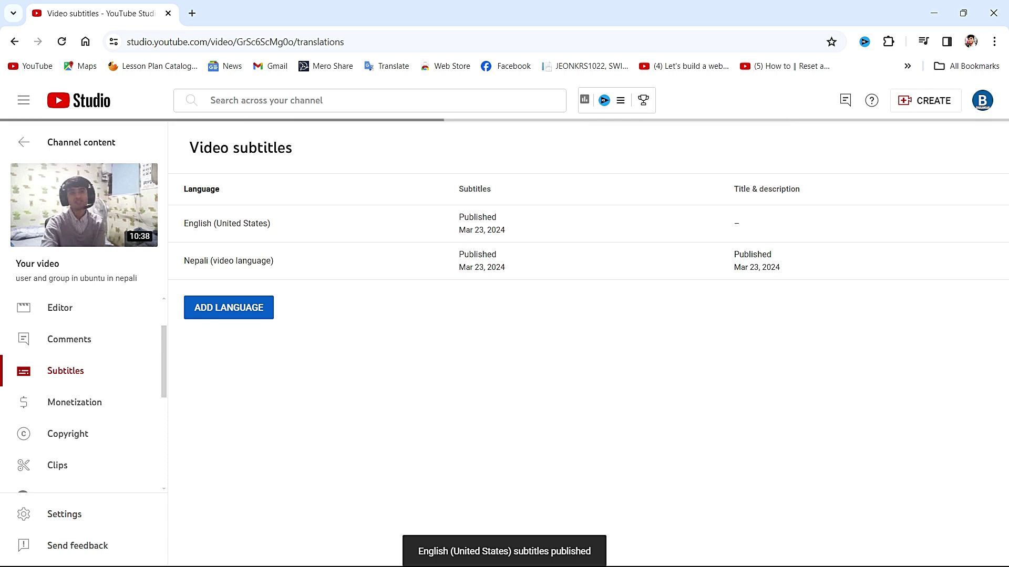
# Add Hindi as another subtitle language for the video.
pyautogui.click(228, 308)
pyautogui.scroll(-17, 404, 324)
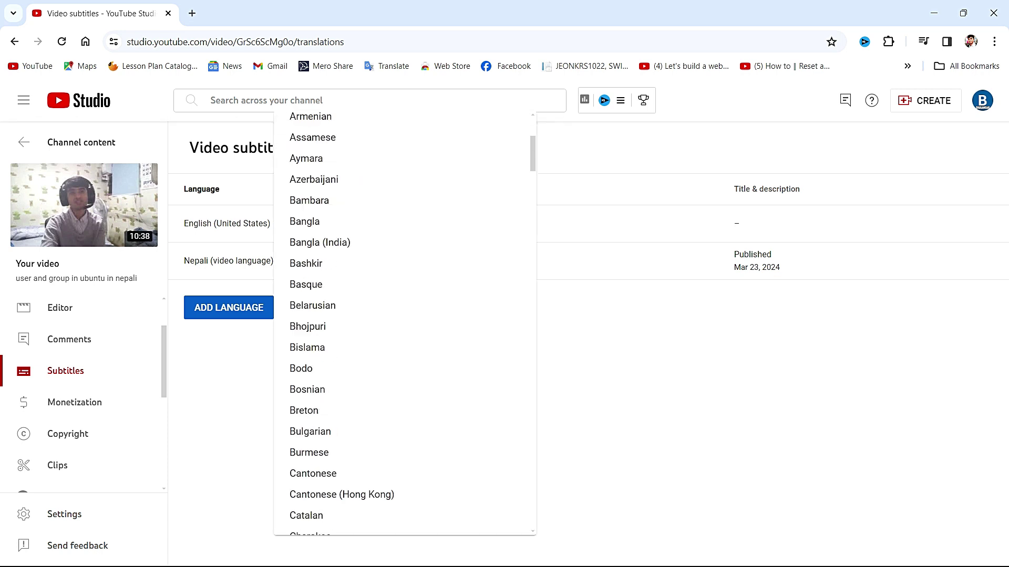
pyautogui.scroll(-6, 404, 324)
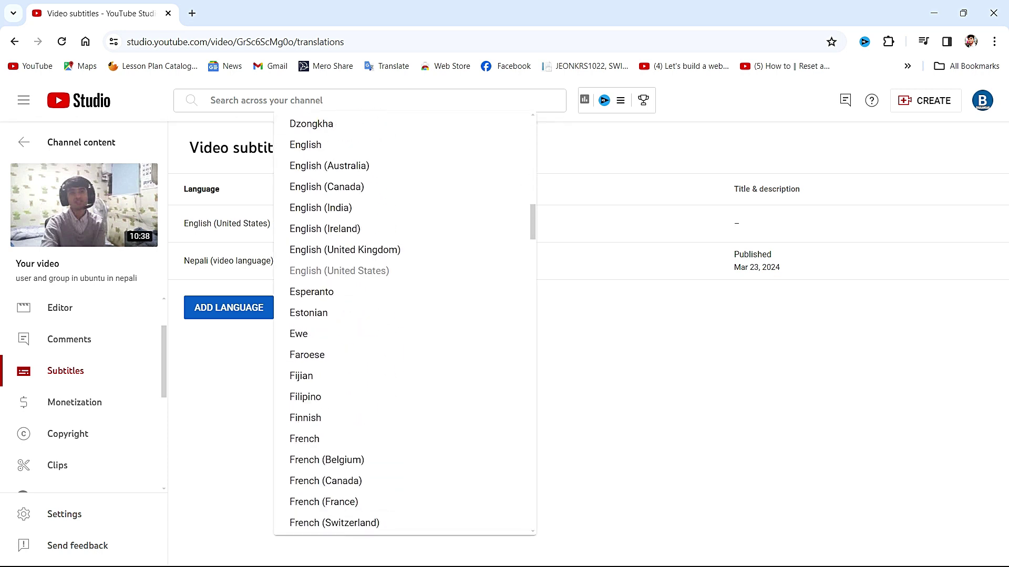
pyautogui.scroll(-7, 405, 325)
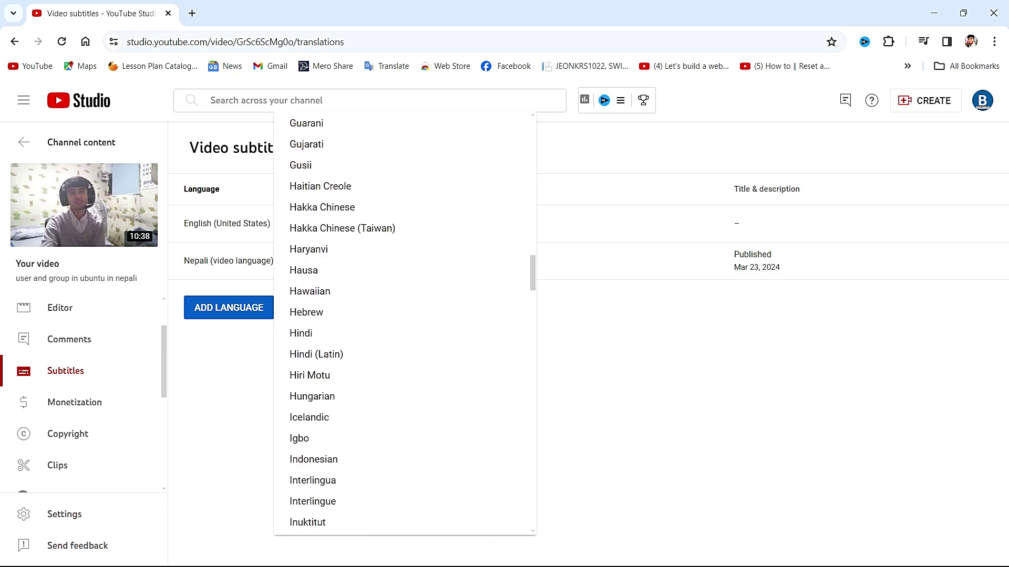
pyautogui.click(315, 333)
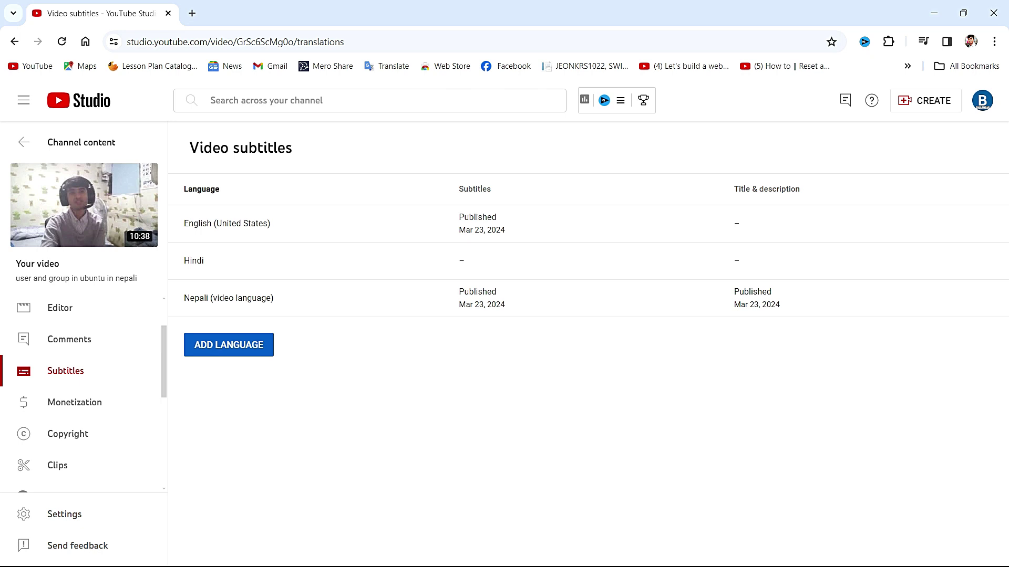
pyautogui.click(241, 342)
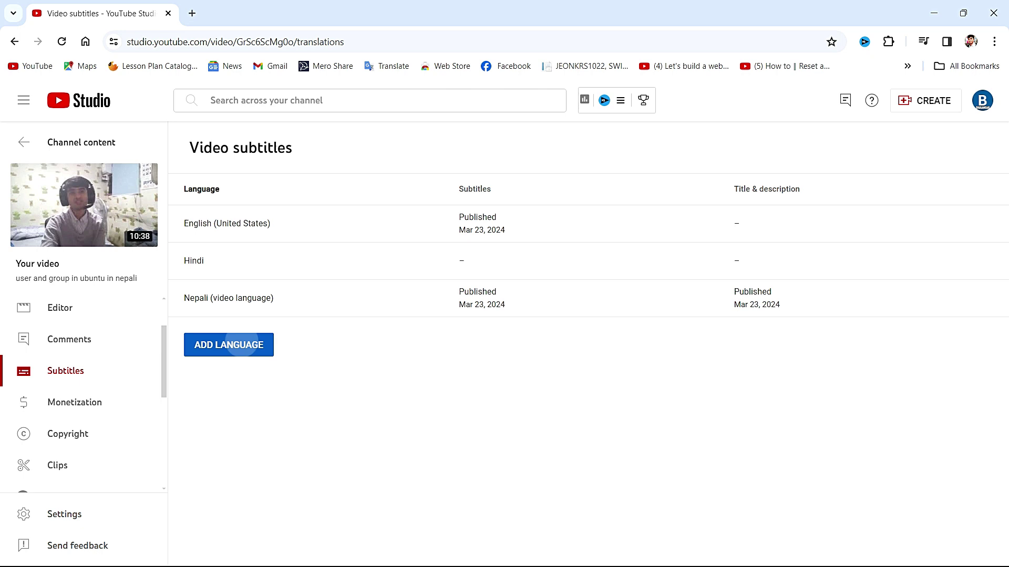
pyautogui.press('Escape')
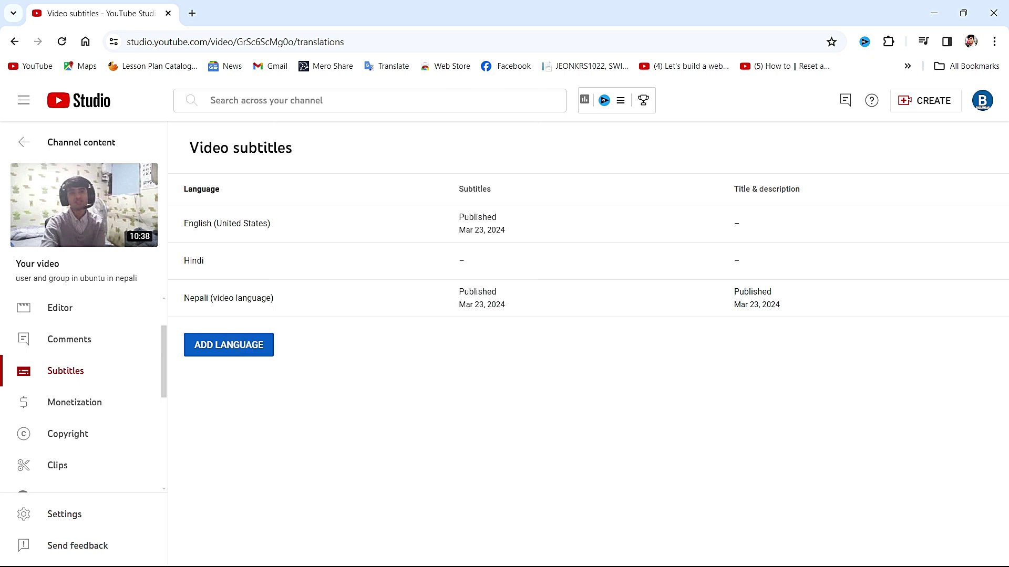
# Auto-translate the captions into Hindi, review the first lines and publish the subtitles.
pyautogui.click(471, 261)
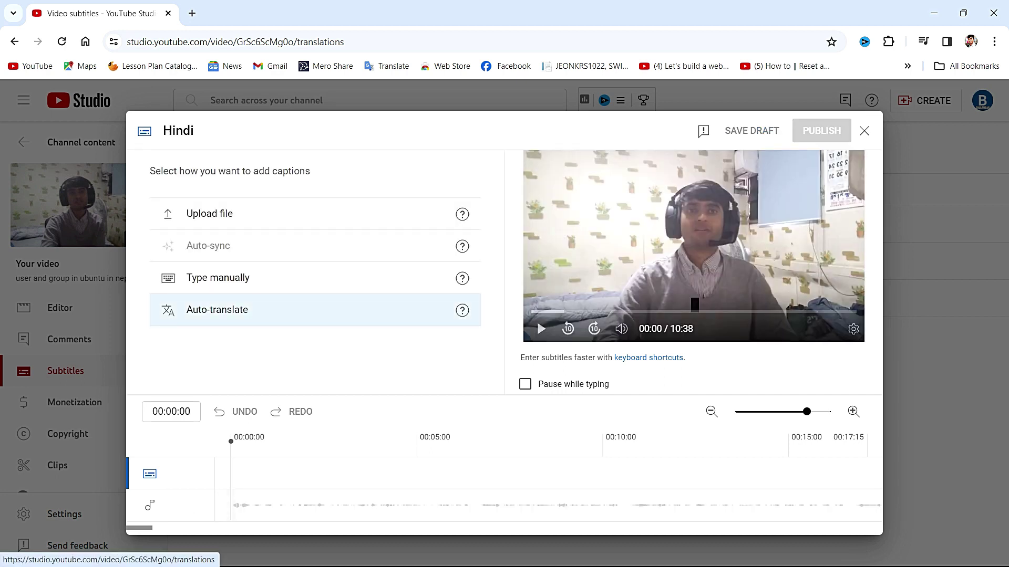
pyautogui.click(217, 310)
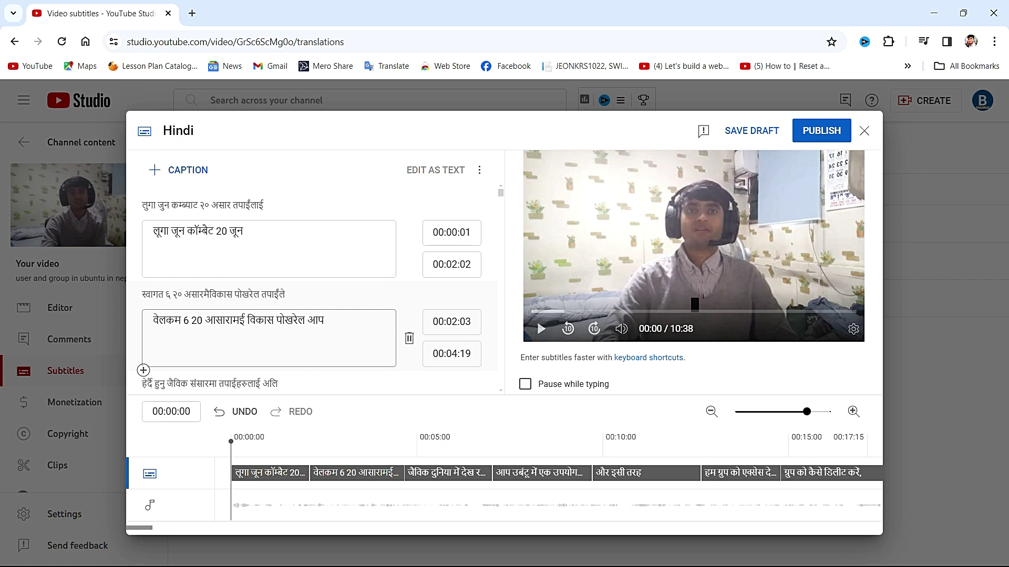
pyautogui.scroll(-4, 268, 294)
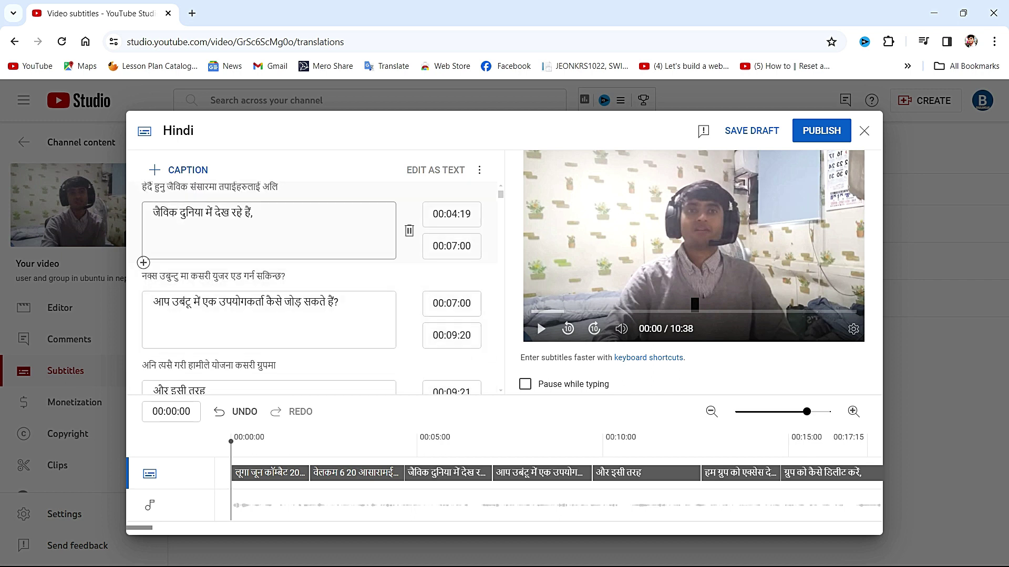
pyautogui.scroll(4, 268, 289)
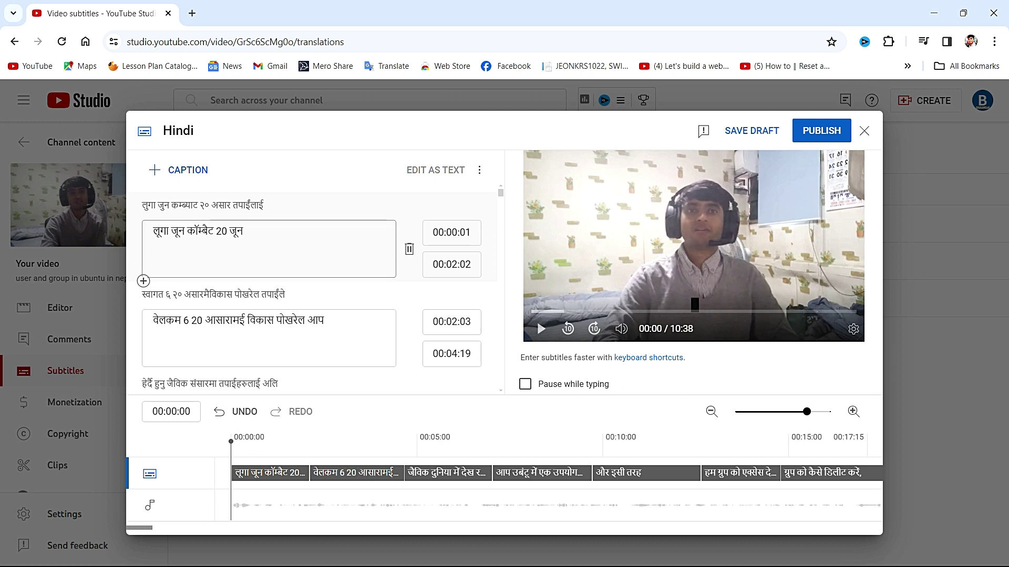
pyautogui.scroll(-4, 268, 289)
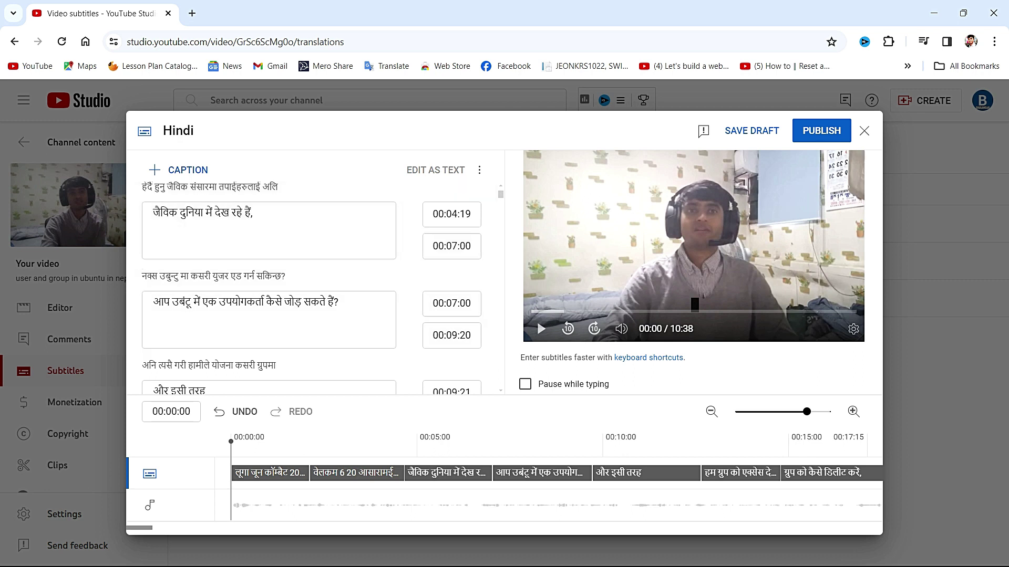
pyautogui.click(821, 130)
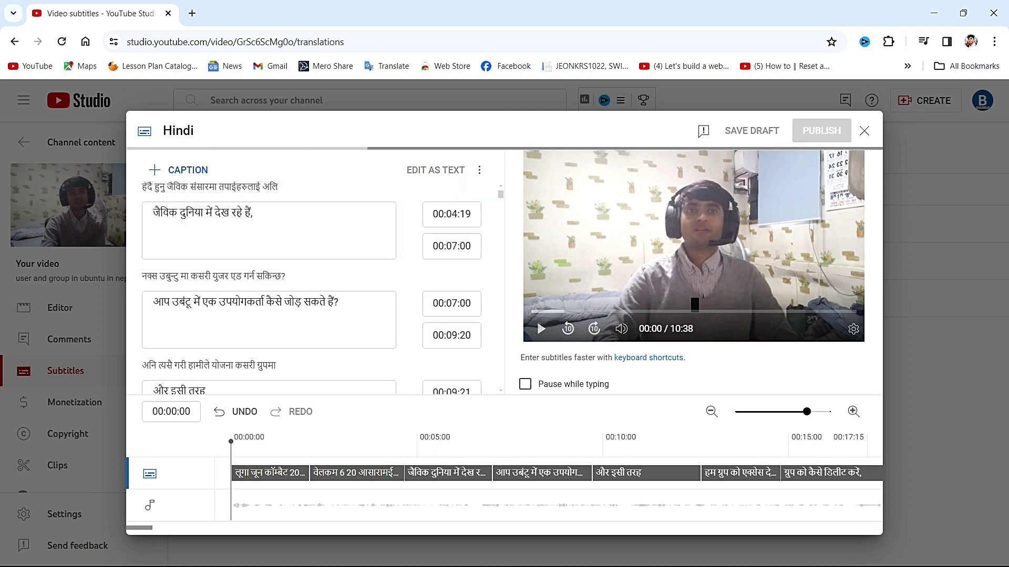